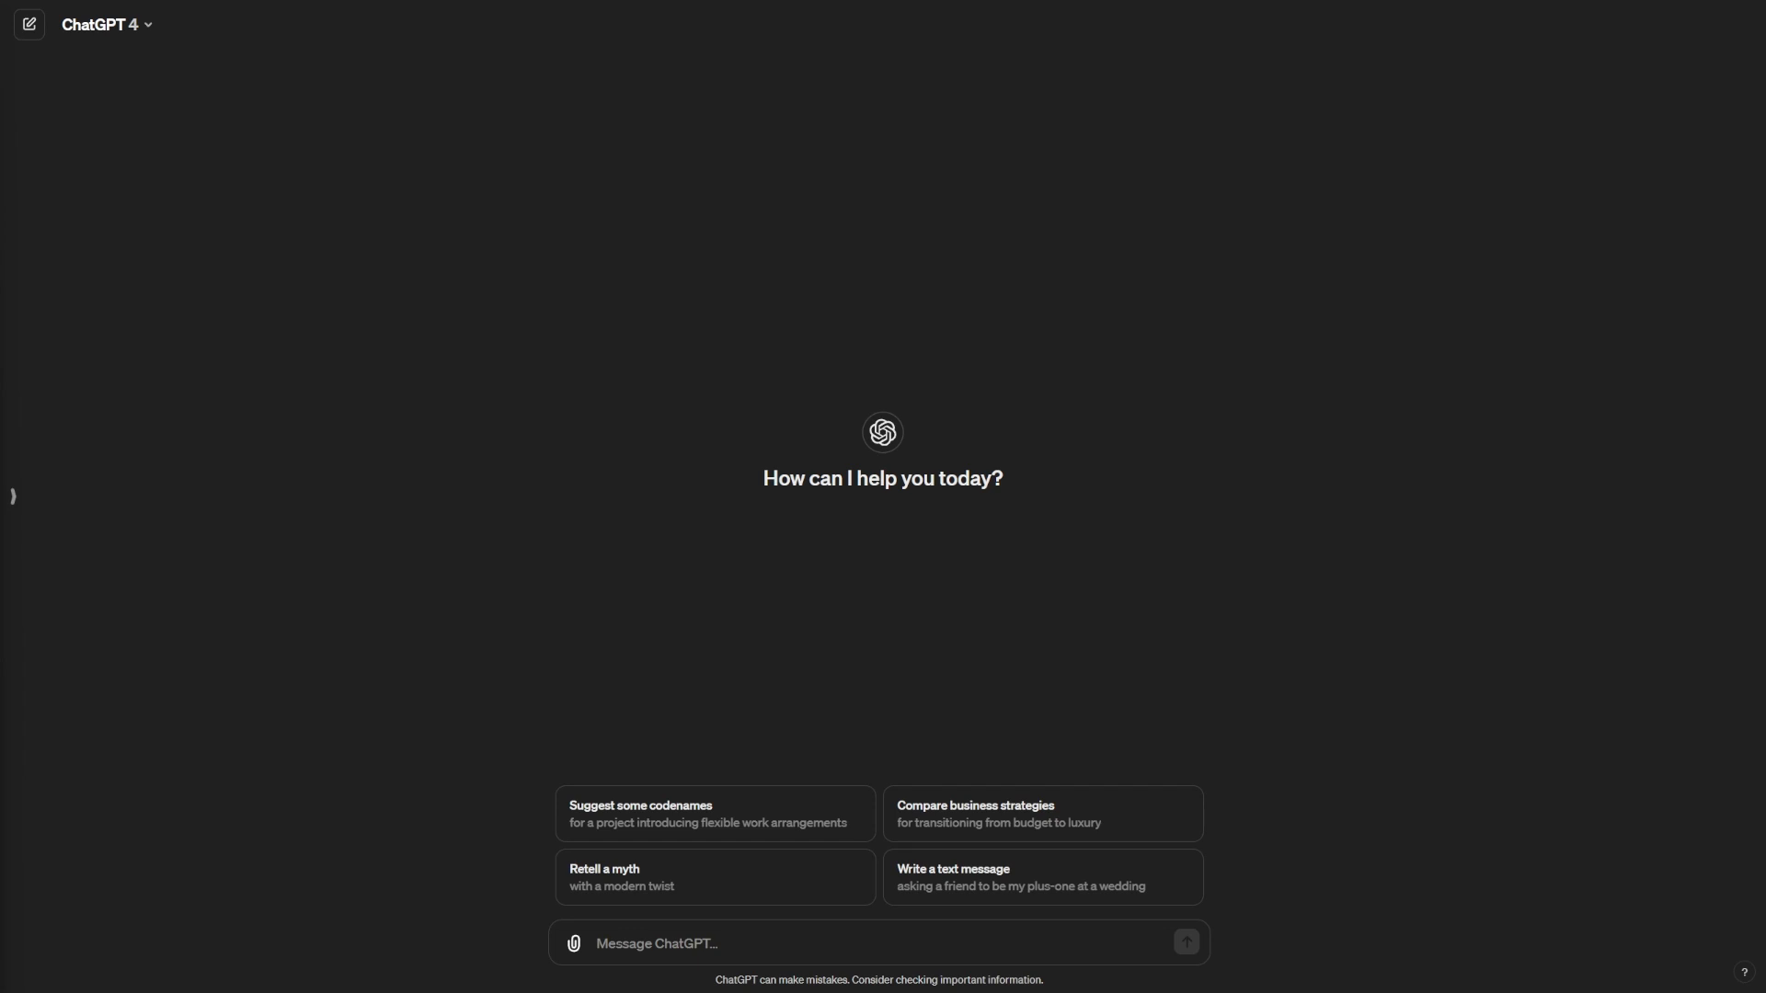
Send the prompt "Write 100 simple marketing tips that I can use as daily instagram posts. Make them short and sweet, under 20 words each.".
{"action": "left_click", "coordinate": [615, 942]}
{"action": "type", "text": "Wri"}
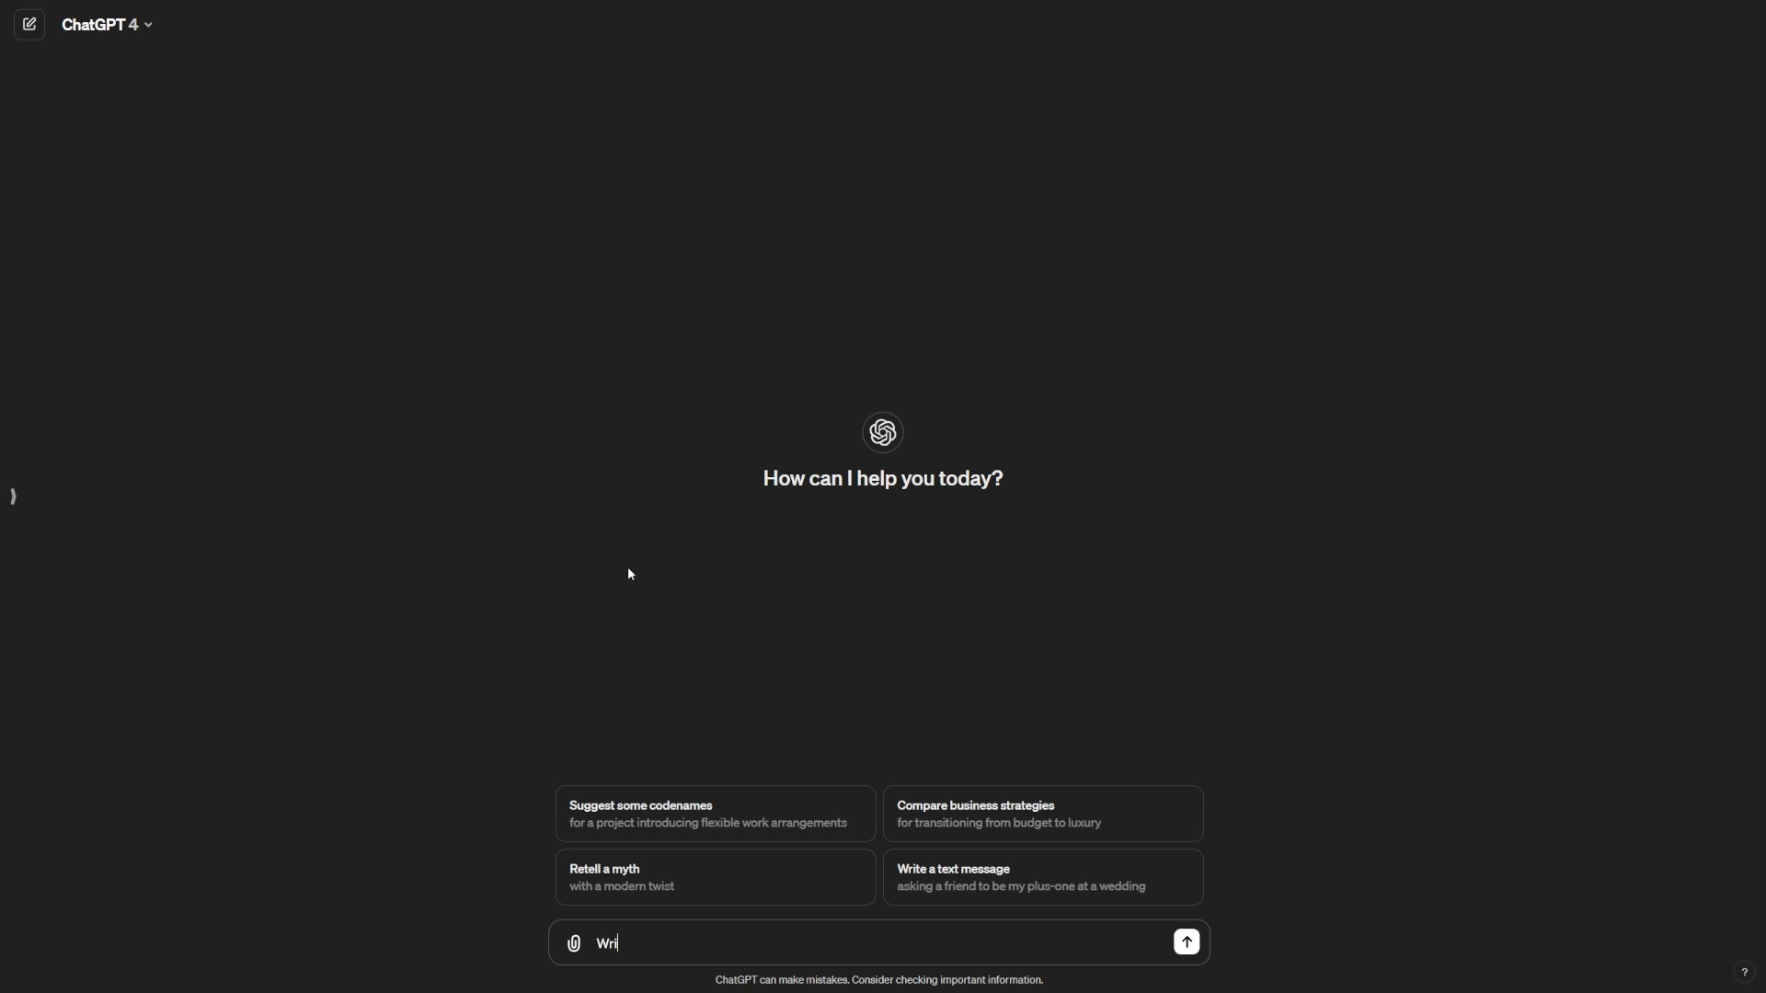
{"action": "type", "text": "te 100 simple marketing tips that I can use as dail"}
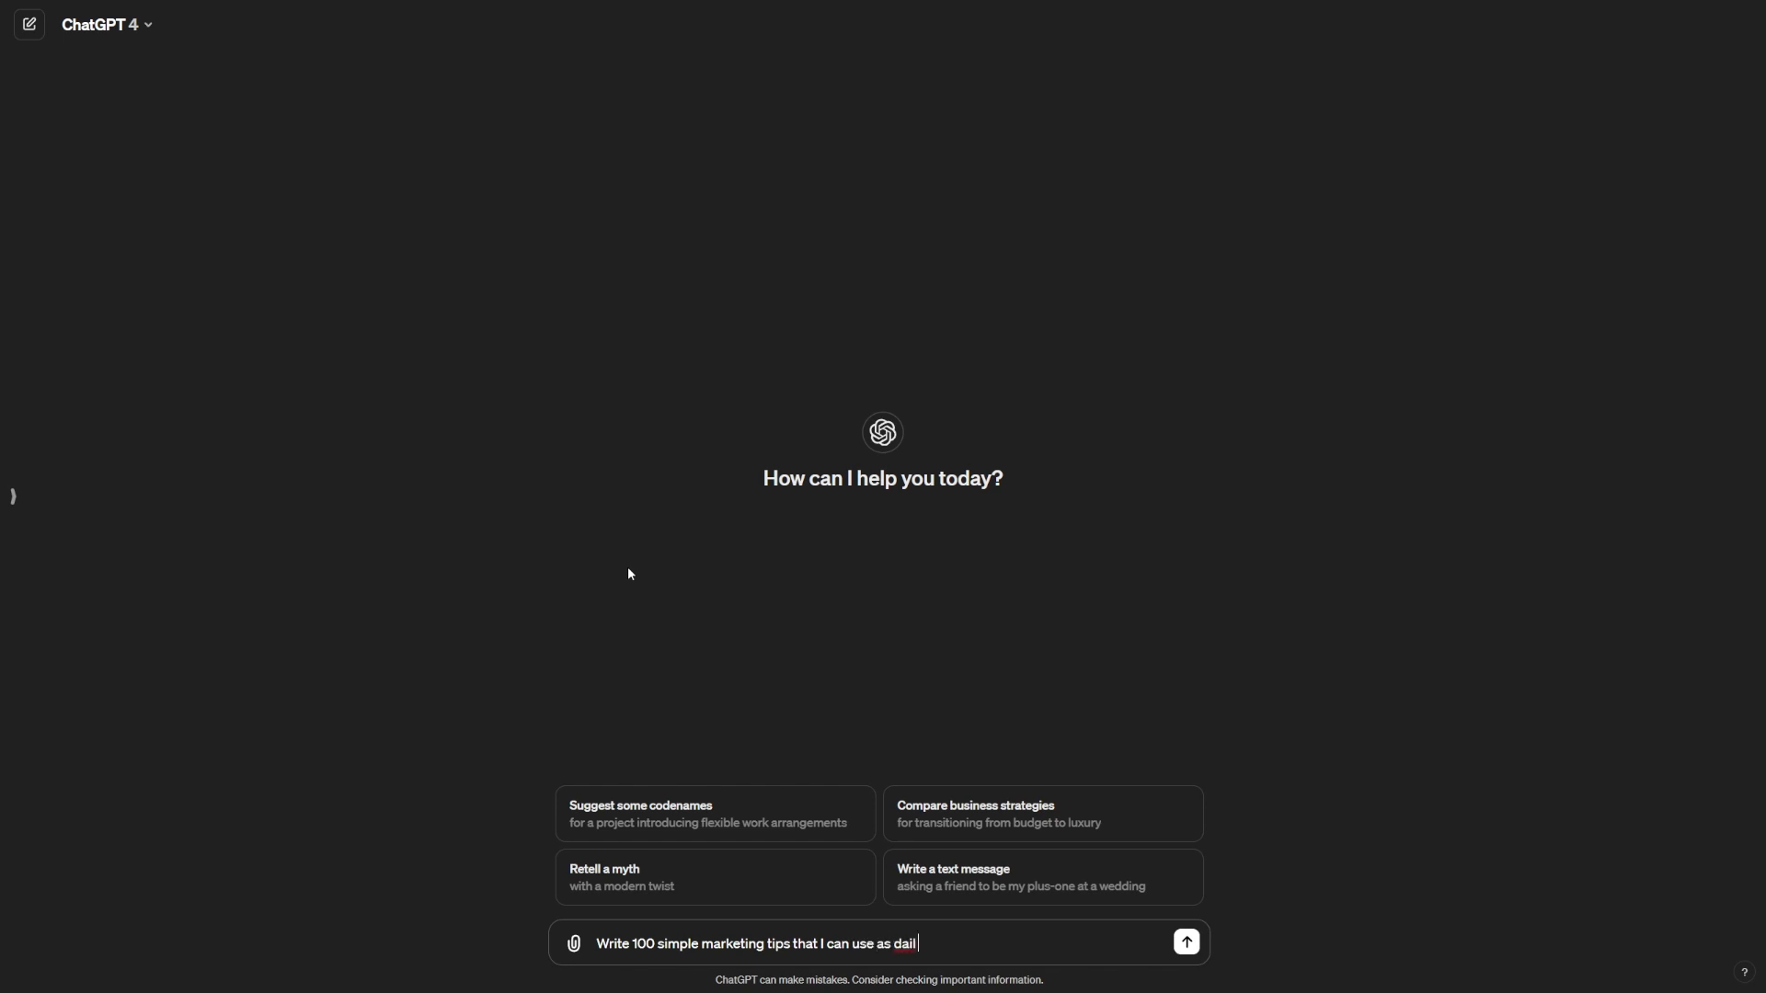
{"action": "type", "text": "y instagram posts. Make them sh"}
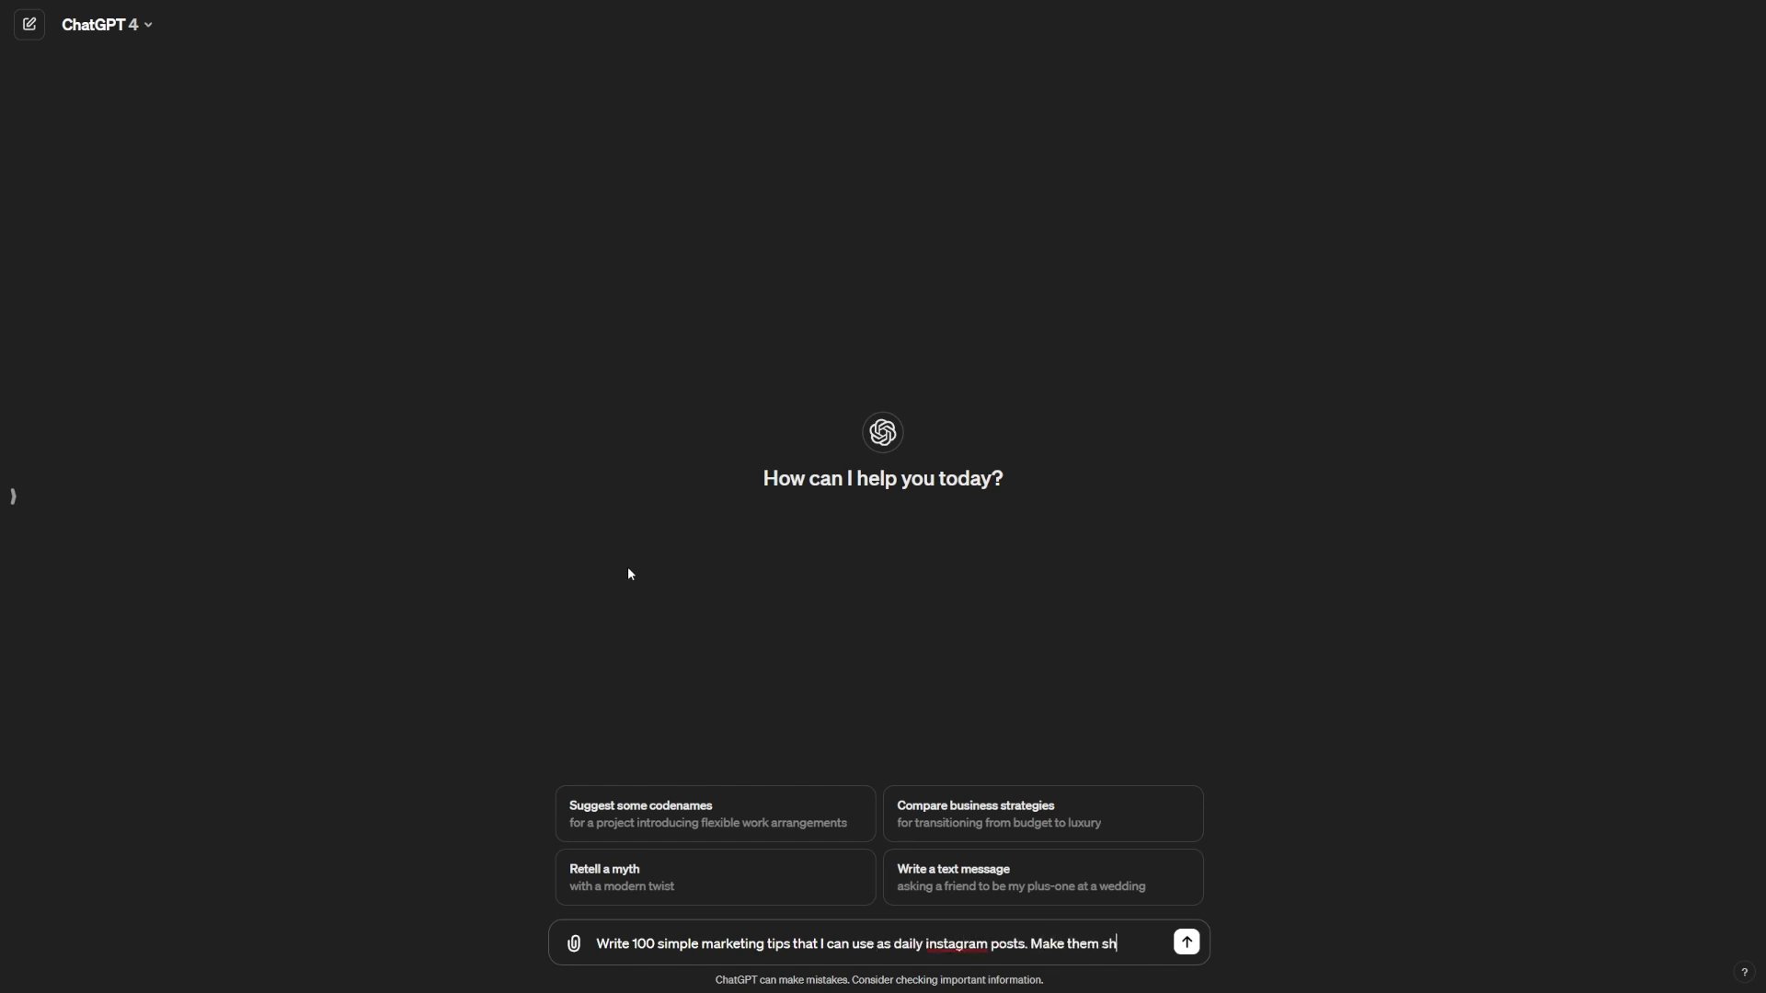
{"action": "type", "text": "ort and sweet, under 20 words each."}
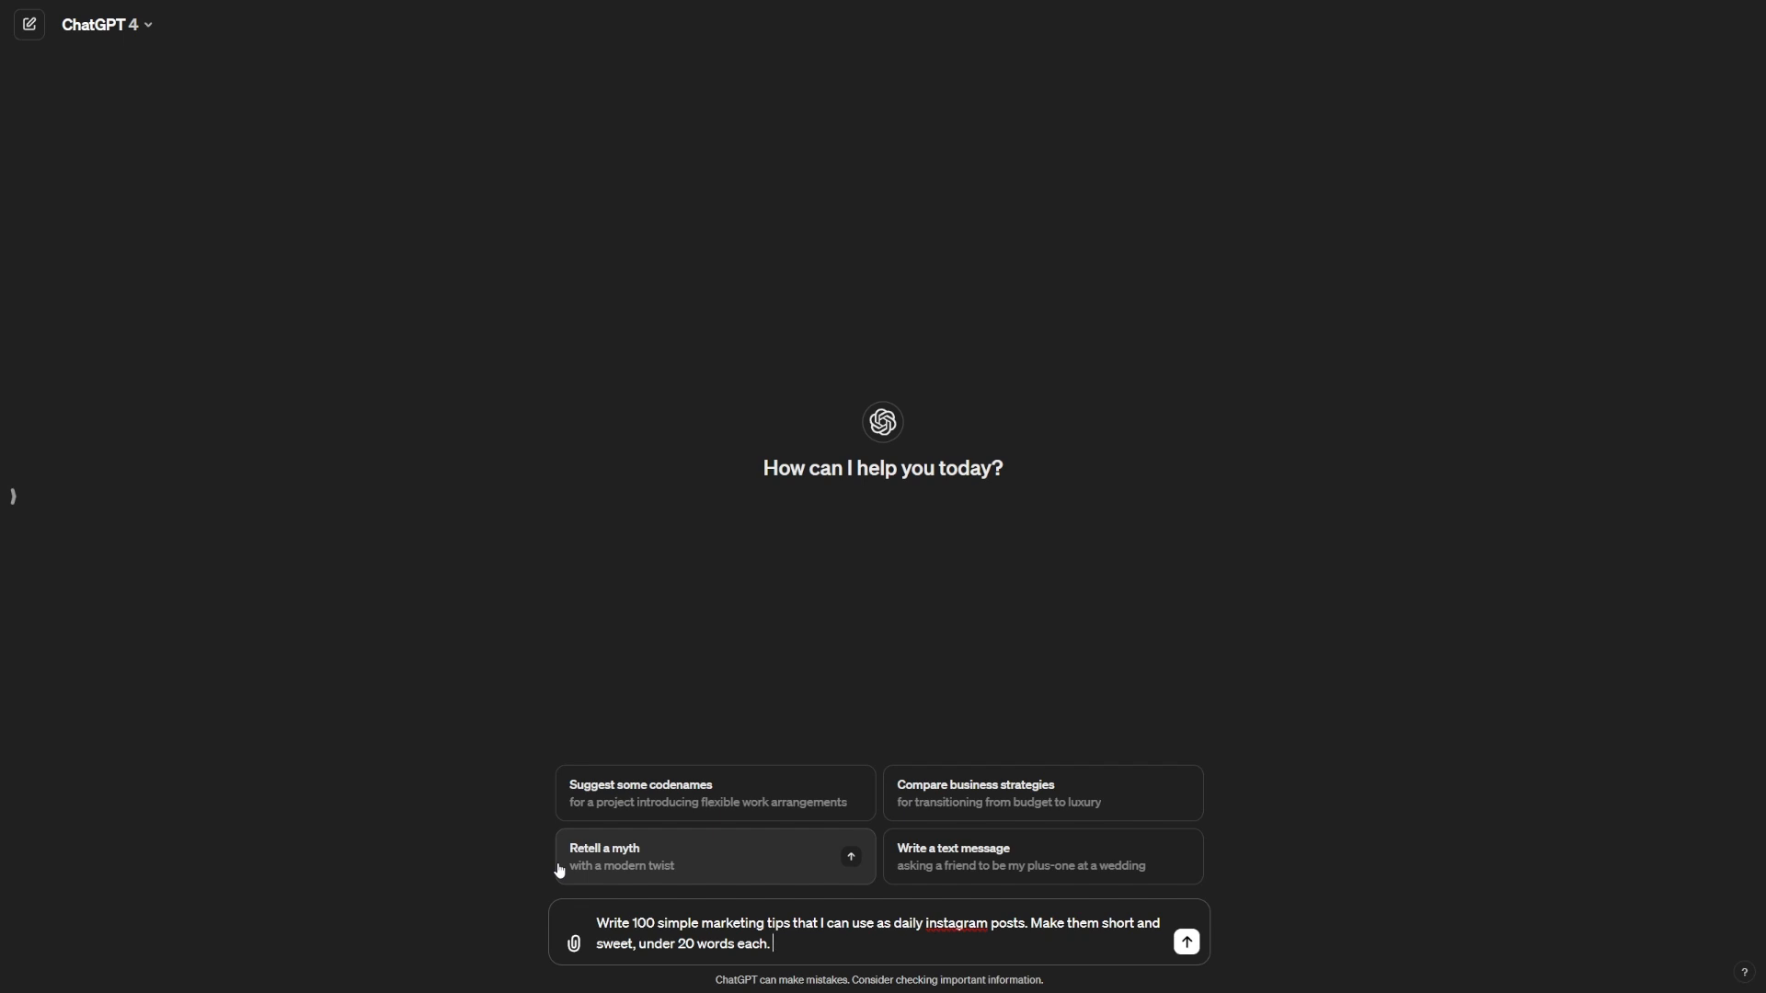
{"action": "key", "text": "Return"}
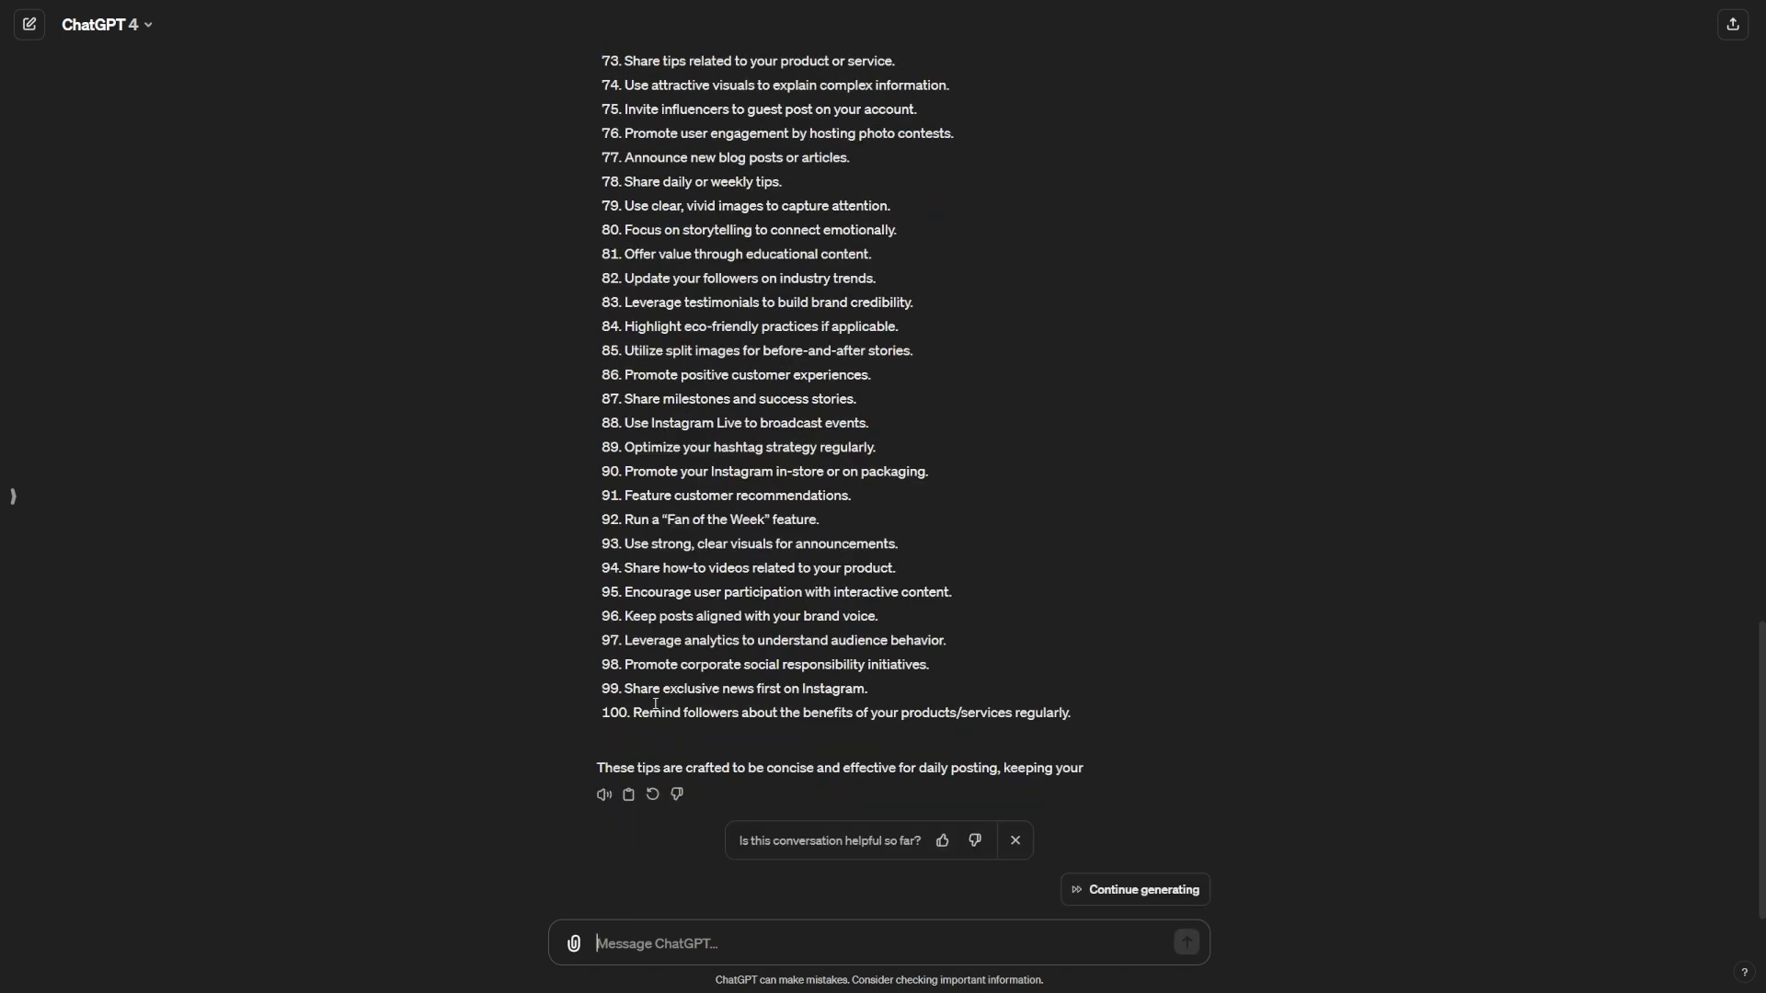
Copy all 100 generated marketing tips from the ChatGPT response.
{"action": "left_click_drag", "start_coordinate": [1074, 719], "coordinate": [618, 255]}
{"action": "key", "text": "ctrl+c"}
{"action": "scroll", "coordinate": [827, 644], "scroll_direction": "up", "scroll_amount": 13}
{"action": "scroll", "coordinate": [809, 711], "scroll_direction": "up", "scroll_amount": 7}
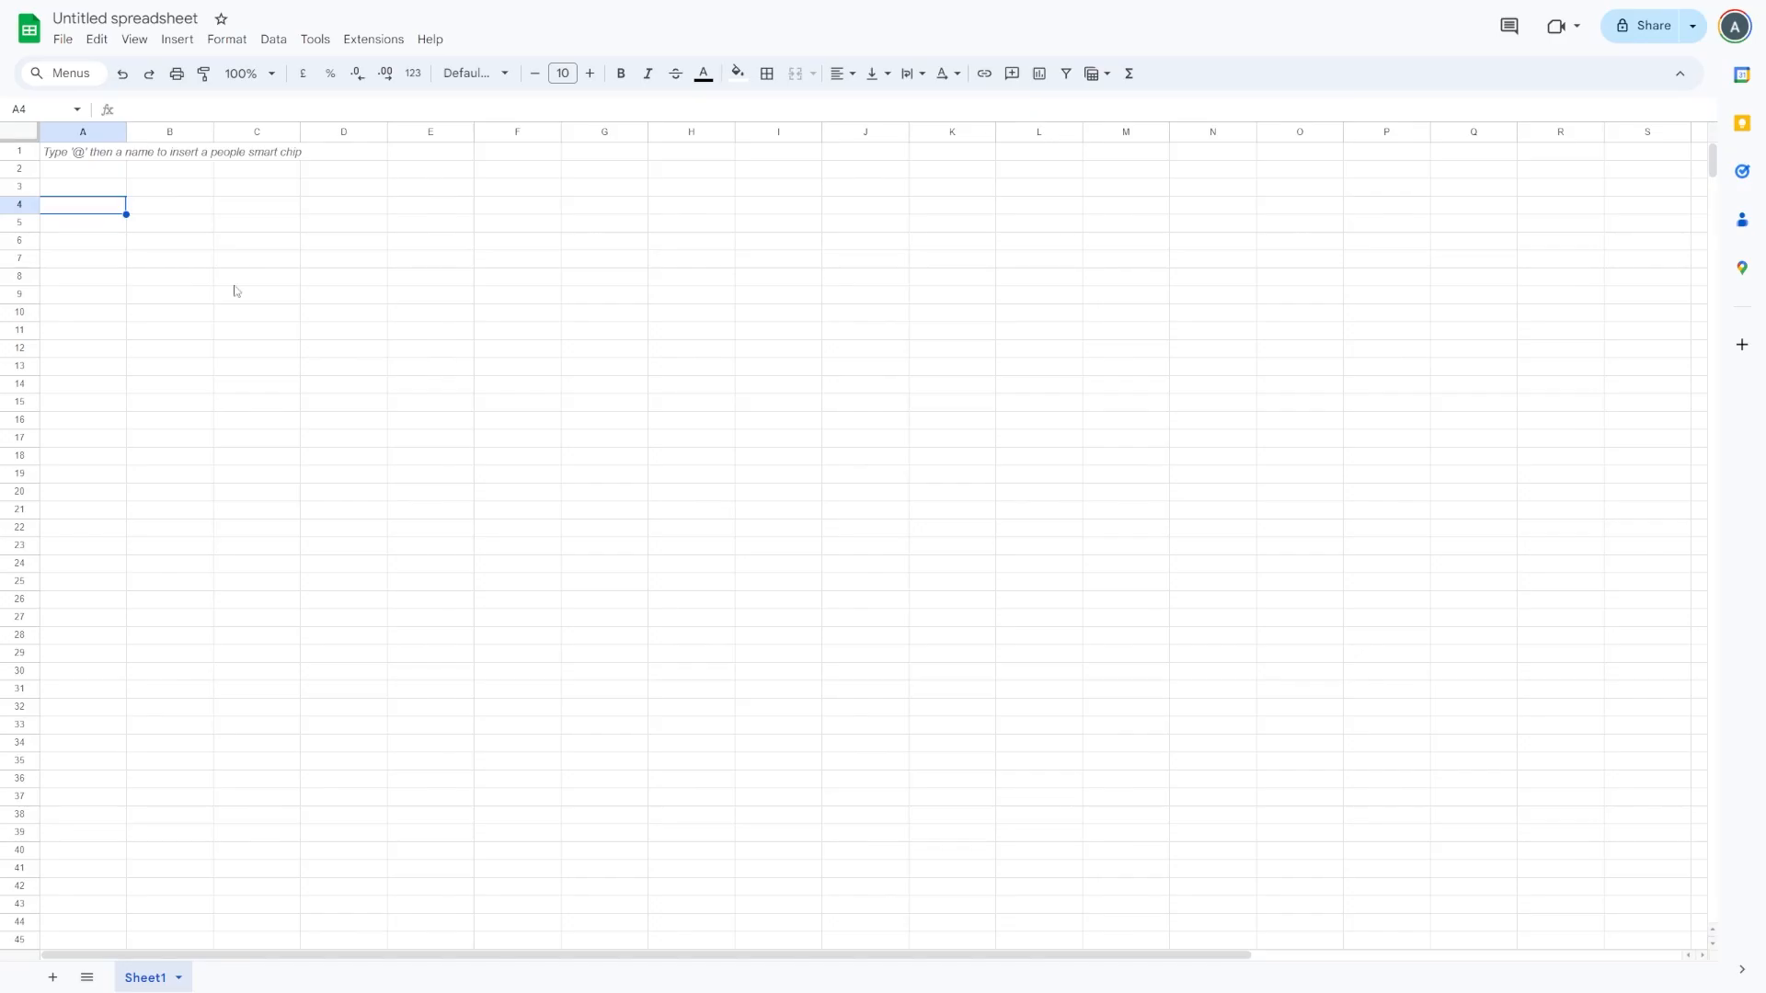
Switch to the blank Google Sheets spreadsheet and paste the copied marketing tips into column A starting at cell A1.
{"action": "left_click", "coordinate": [232, 290]}
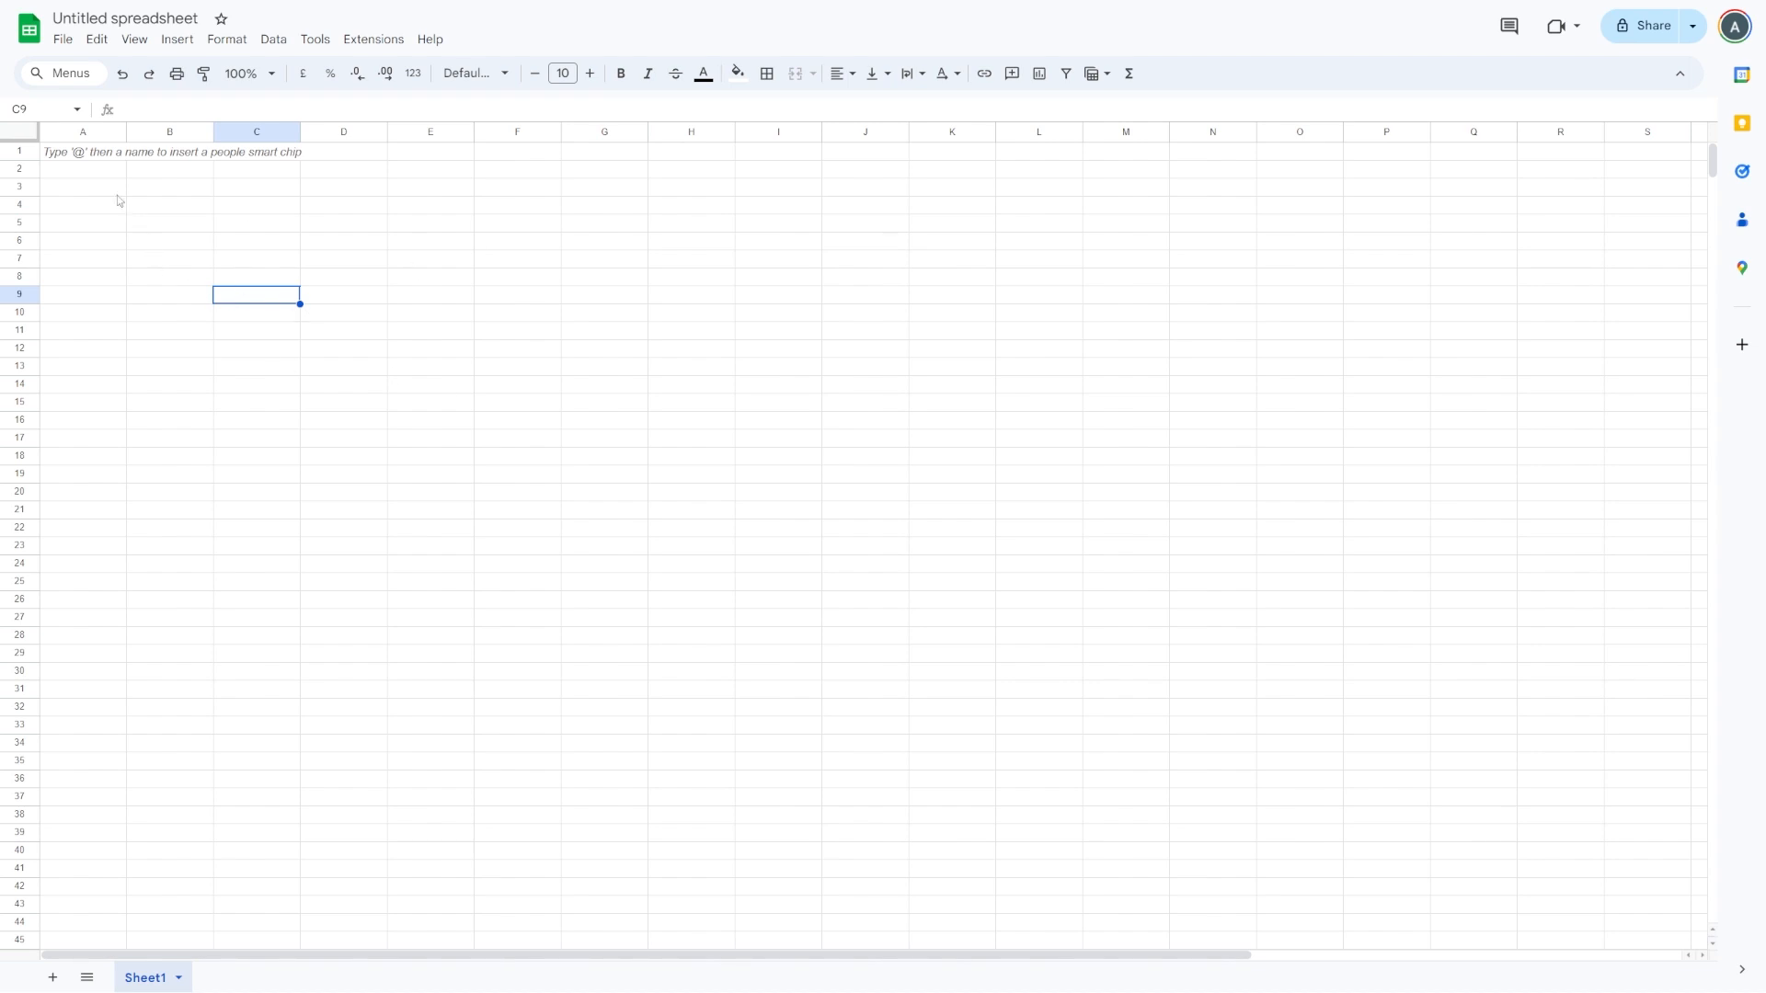
{"action": "left_click", "coordinate": [70, 157]}
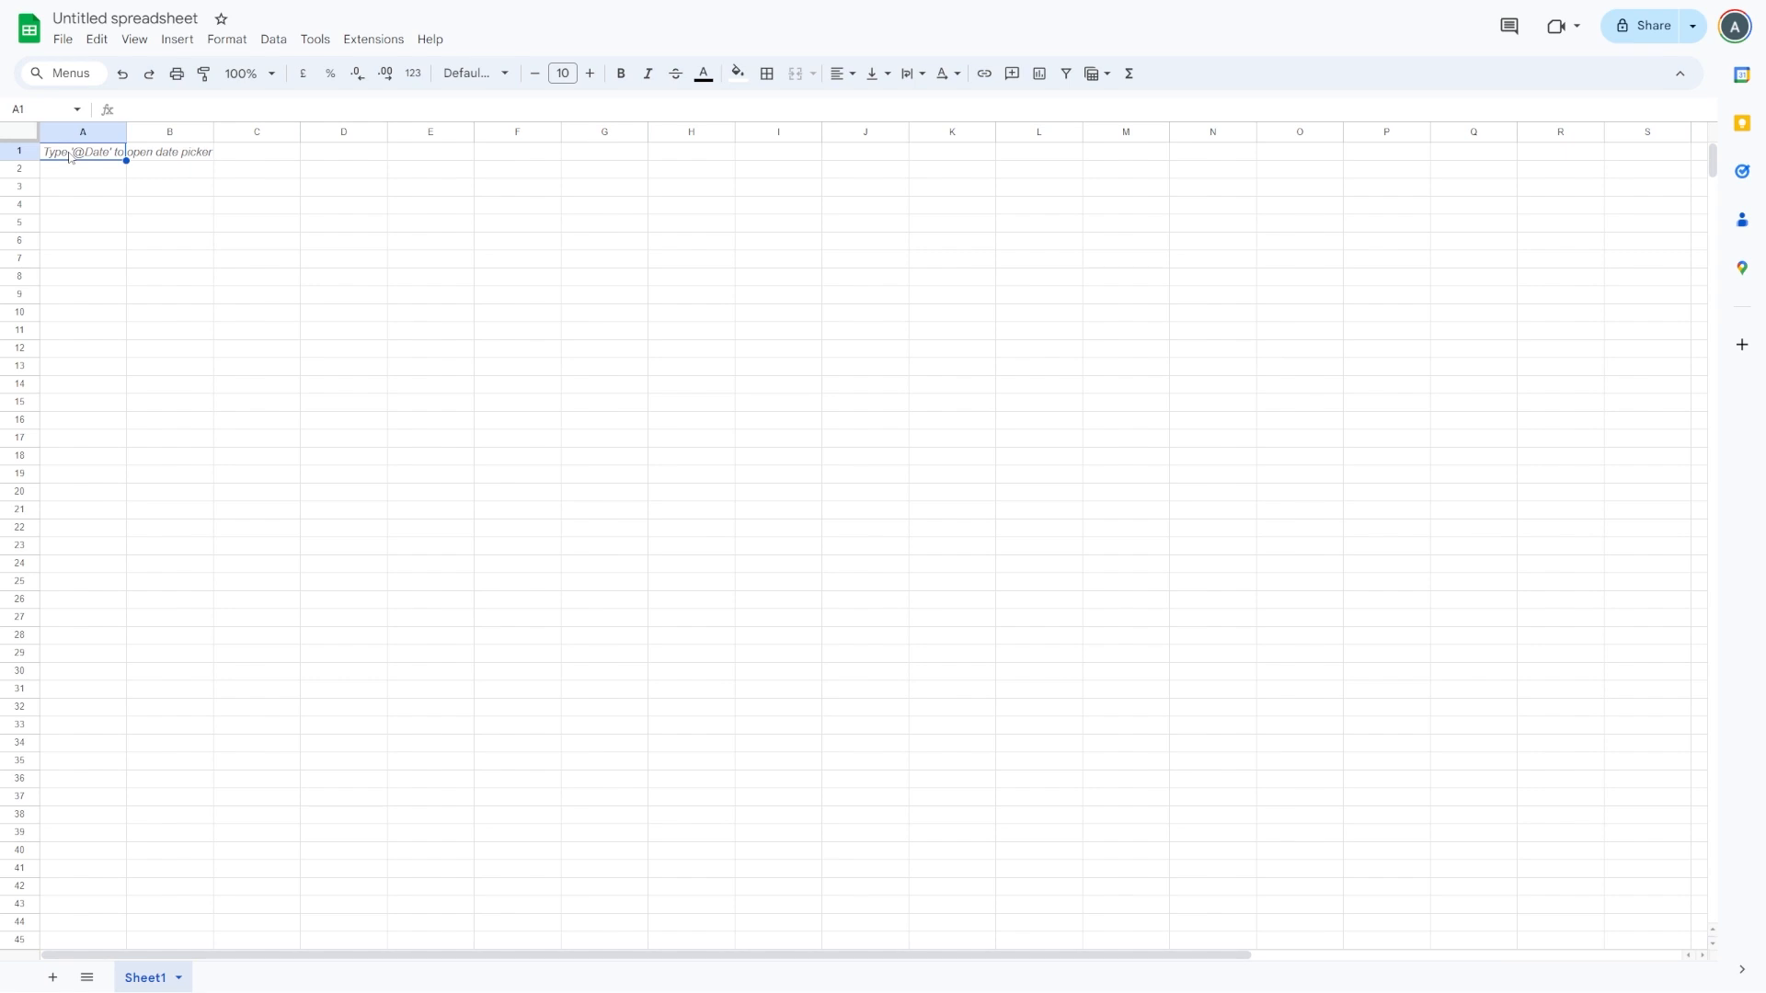
{"action": "key", "text": "ctrl+v"}
{"action": "left_click", "coordinate": [488, 359]}
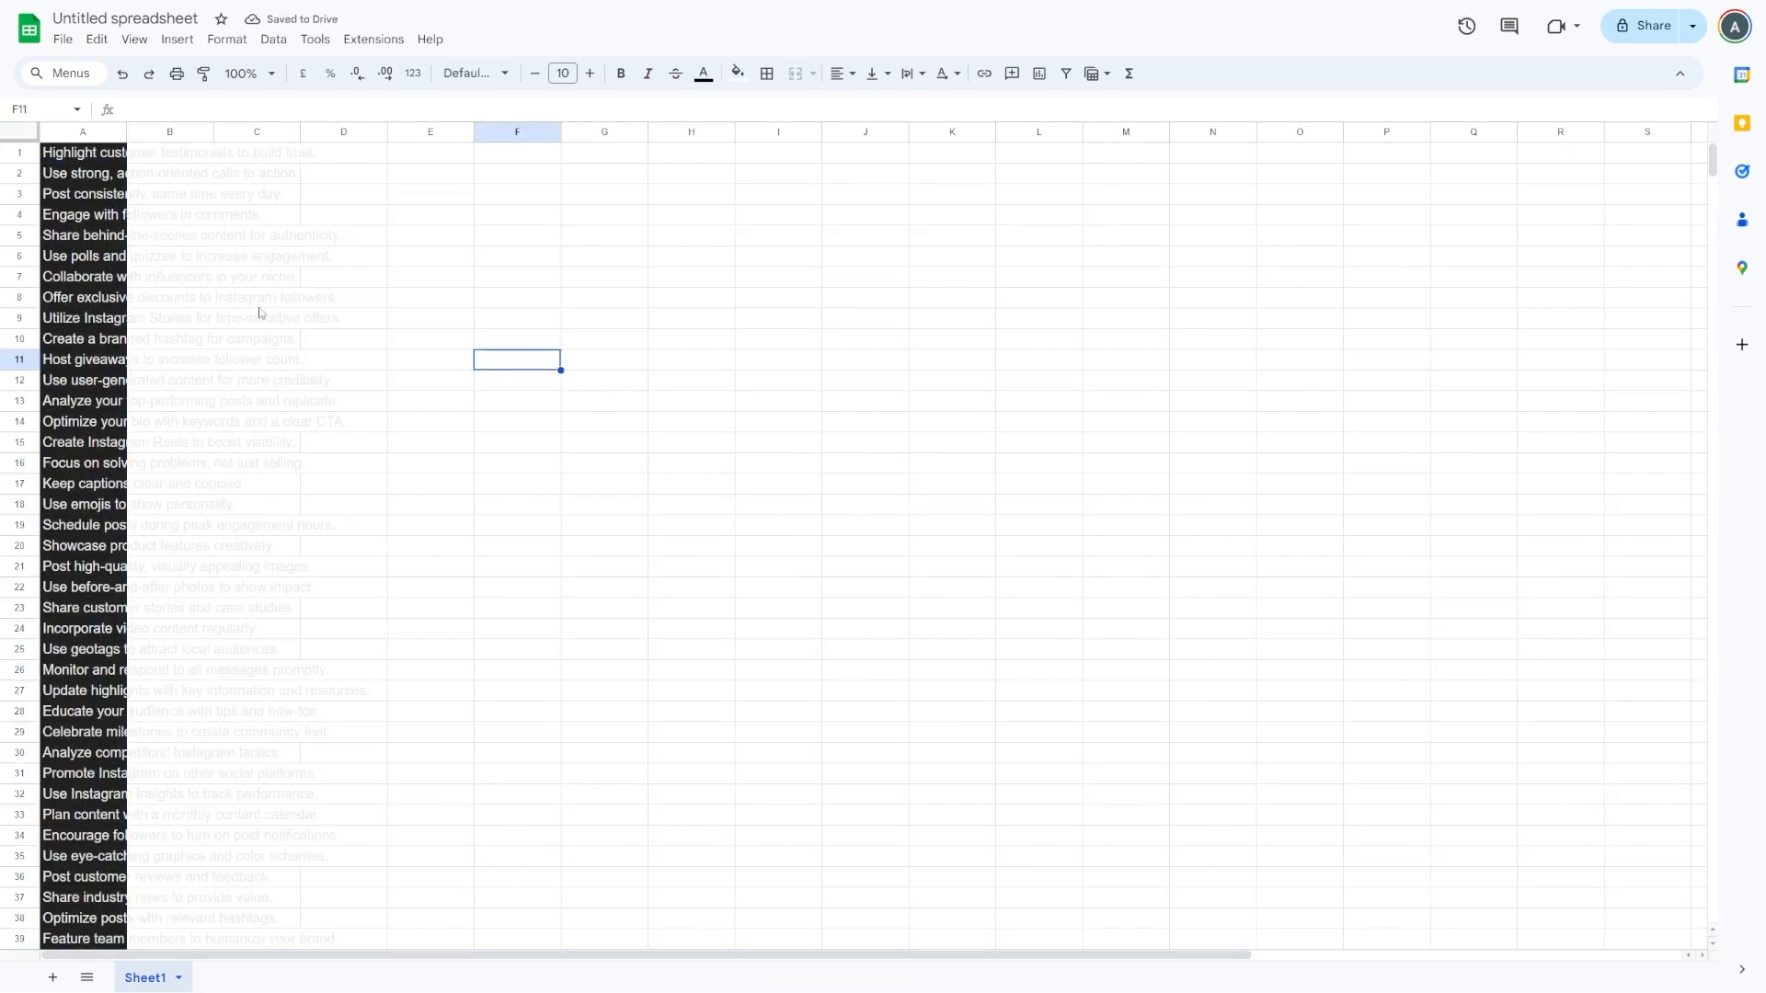
Widen column A until every tip fits inside it, including the longest one in row 100.
{"action": "left_click_drag", "start_coordinate": [126, 131], "coordinate": [368, 132]}
{"action": "left_click", "coordinate": [557, 385]}
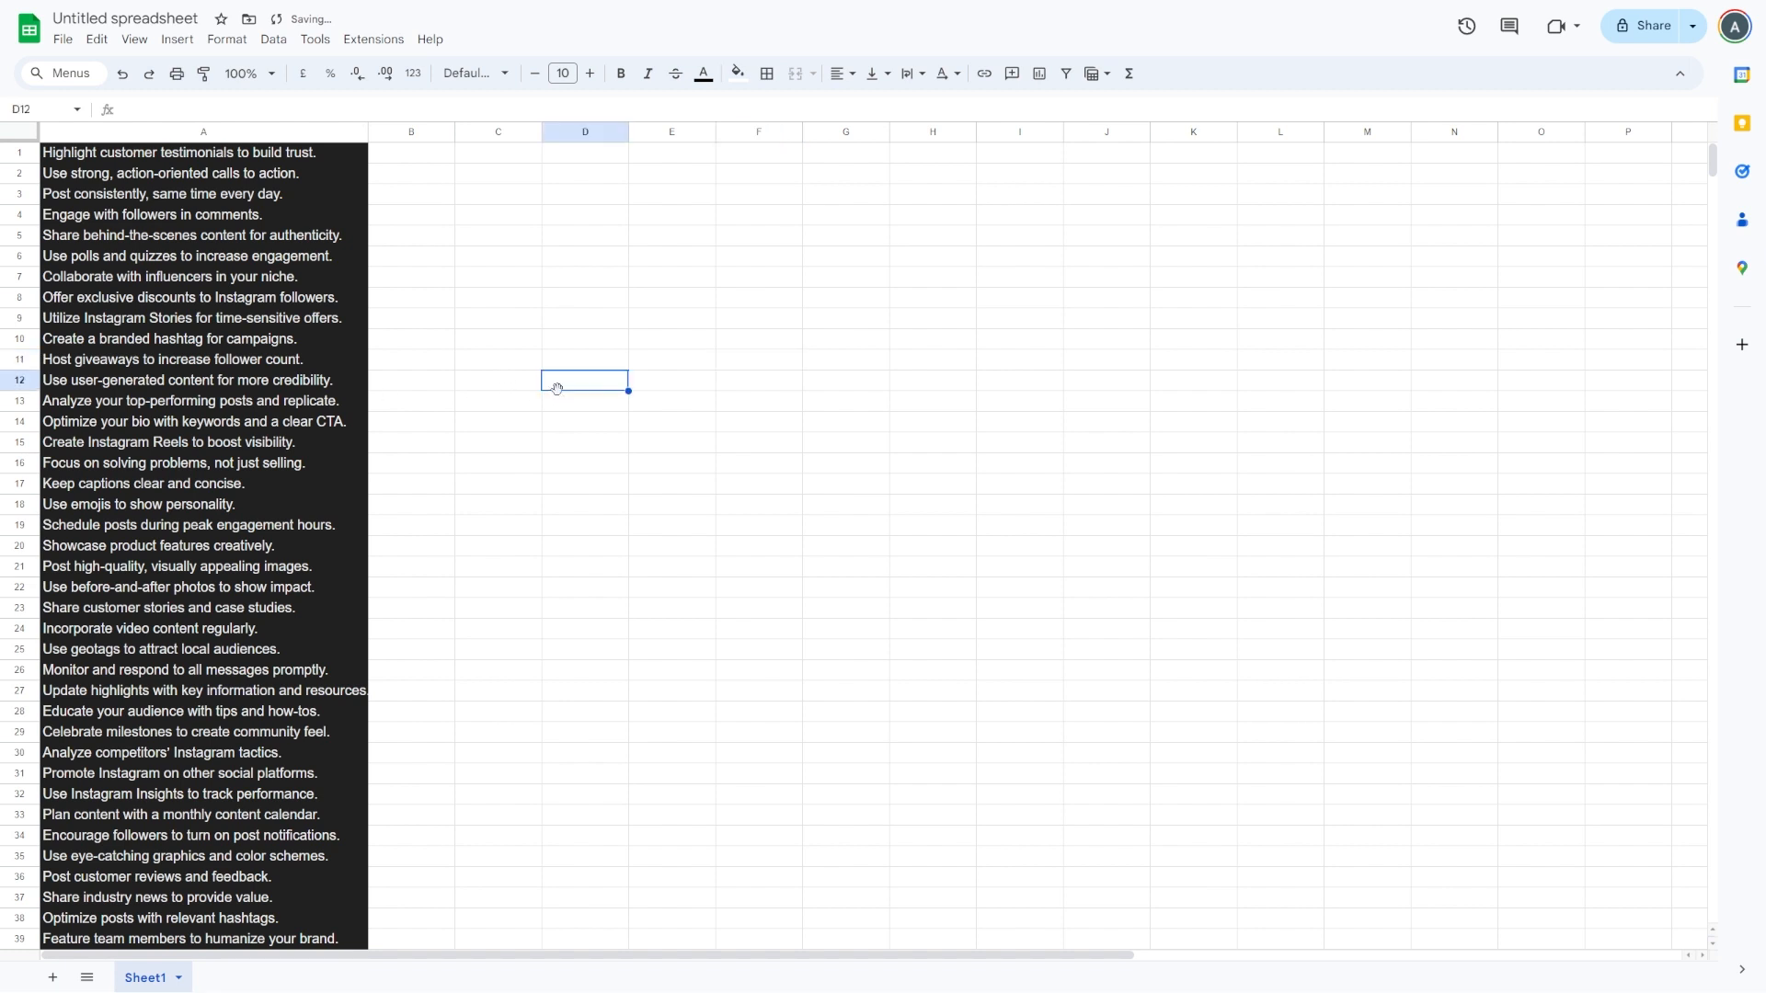
{"action": "left_click", "coordinate": [72, 173]}
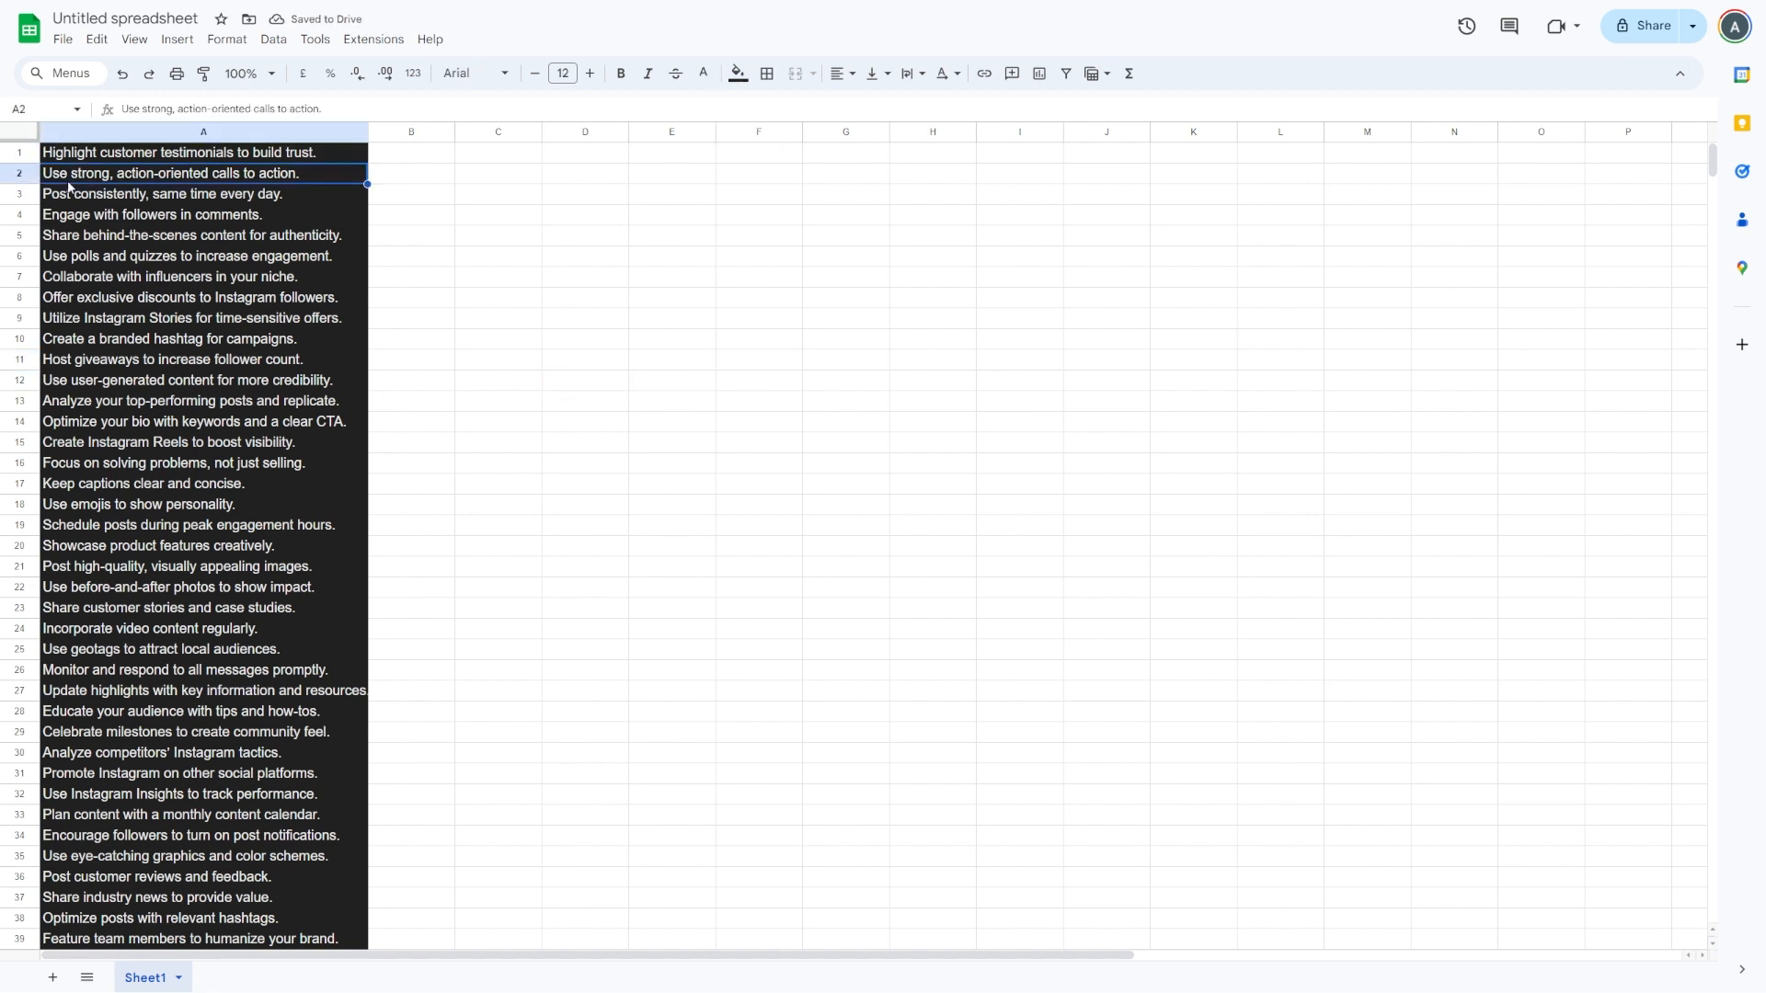
{"action": "scroll", "coordinate": [163, 360], "scroll_direction": "down", "scroll_amount": 20}
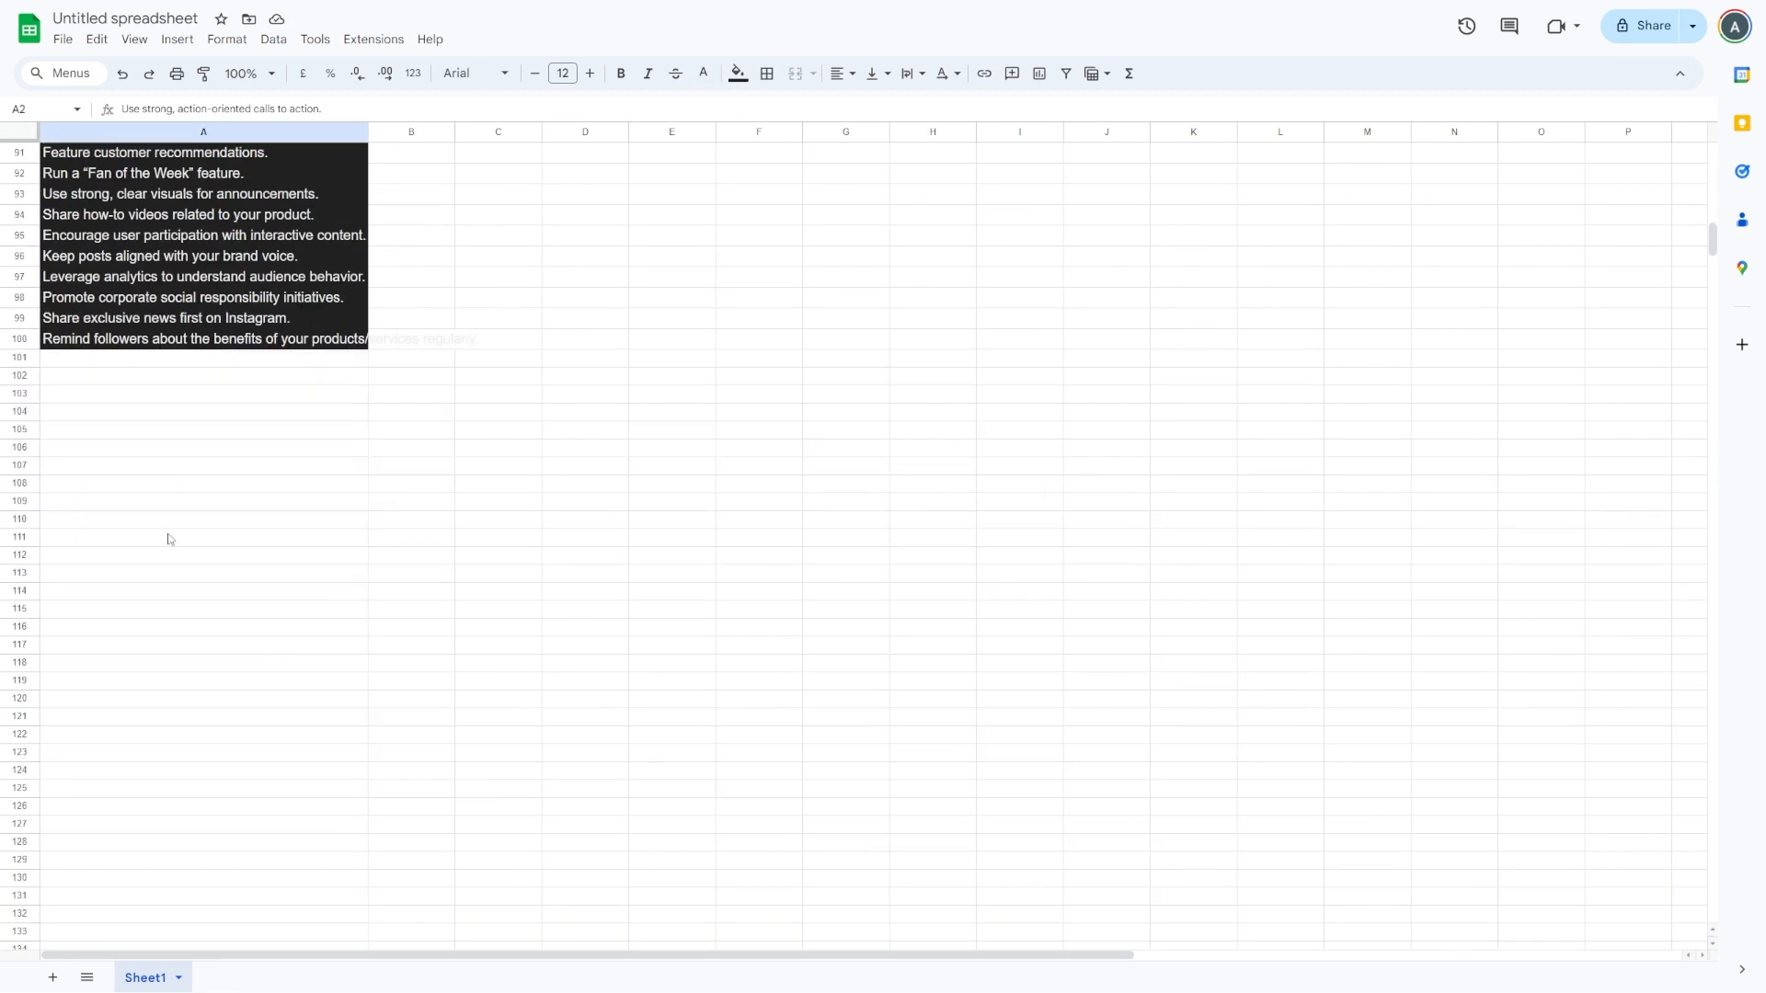
{"action": "left_click", "coordinate": [77, 540]}
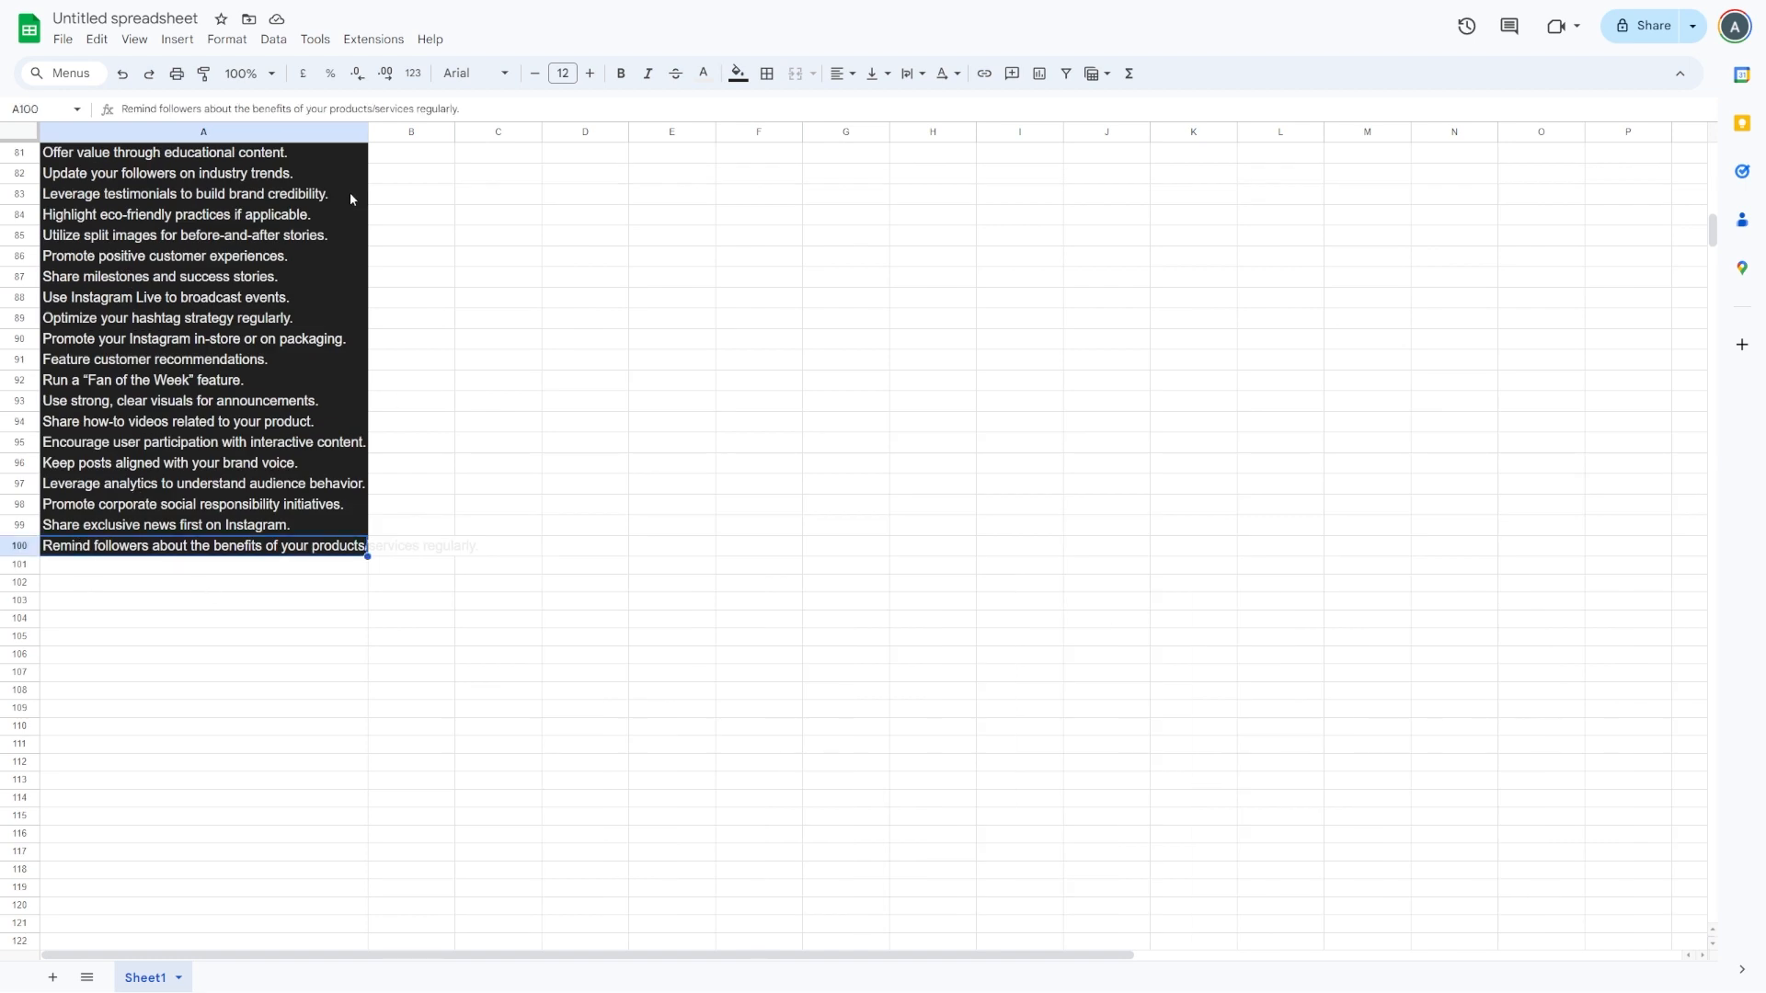
{"action": "left_click_drag", "start_coordinate": [371, 133], "coordinate": [497, 134]}
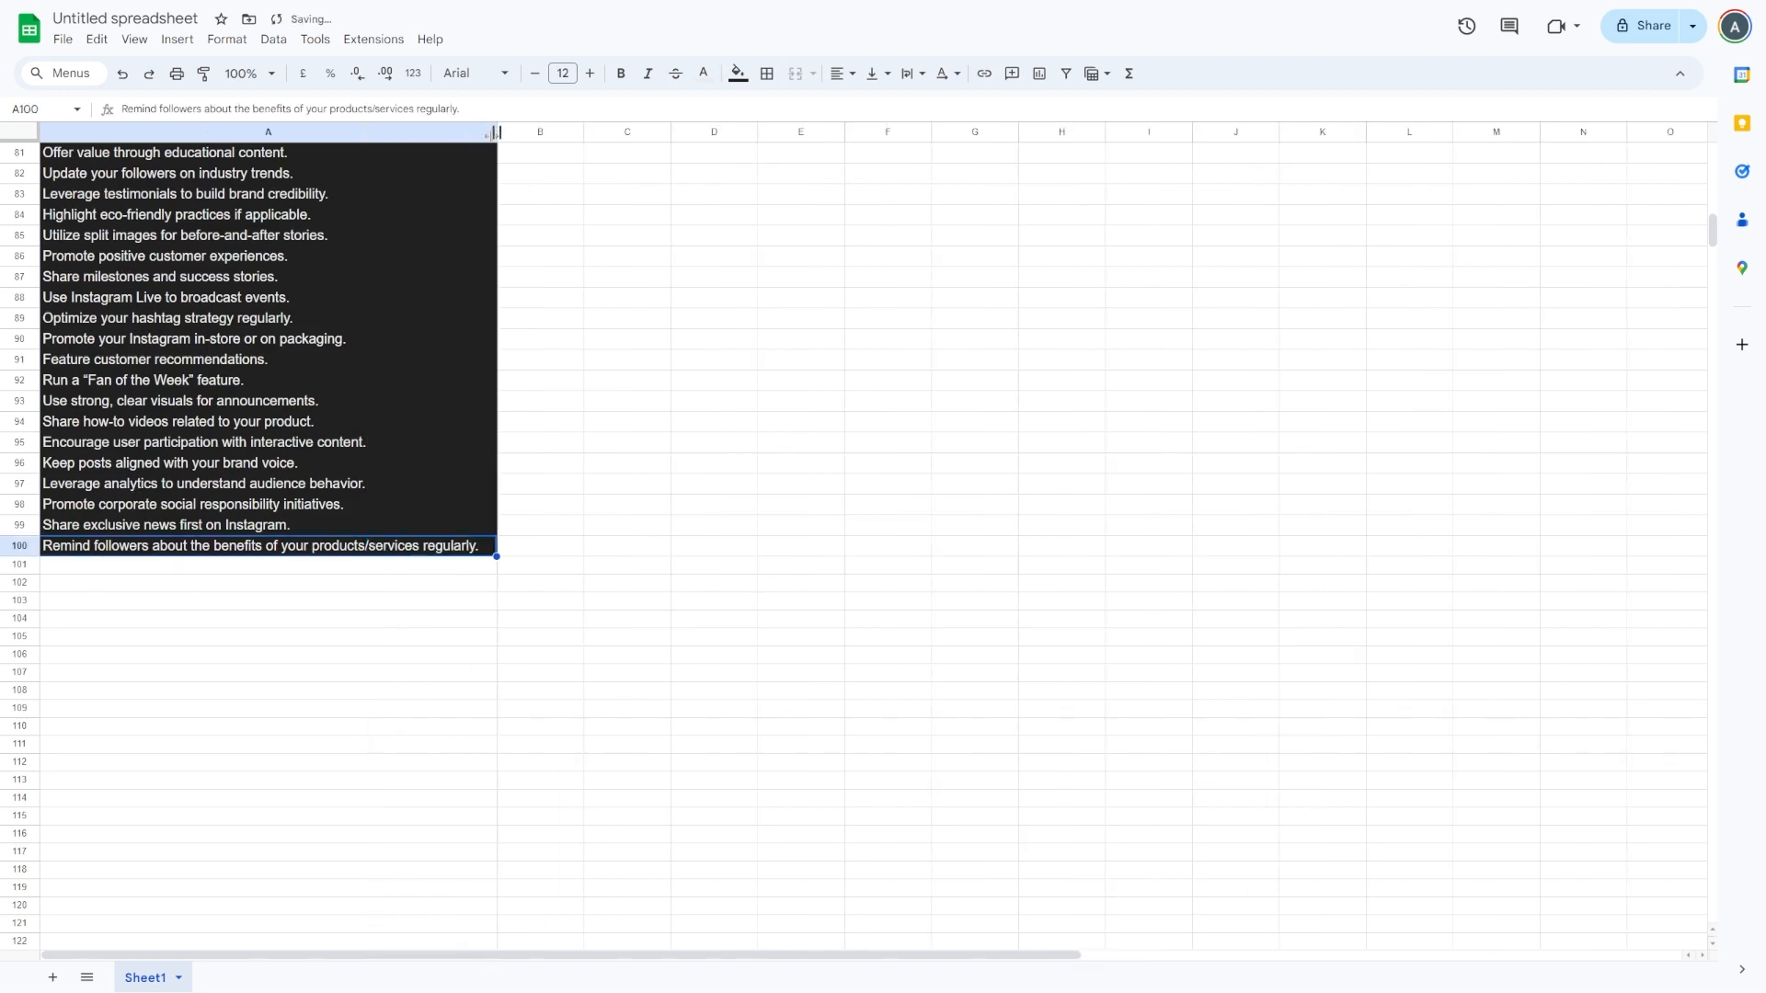
{"action": "scroll", "coordinate": [303, 609], "scroll_direction": "up", "scroll_amount": 10}
{"action": "scroll", "coordinate": [303, 609], "scroll_direction": "up", "scroll_amount": 10}
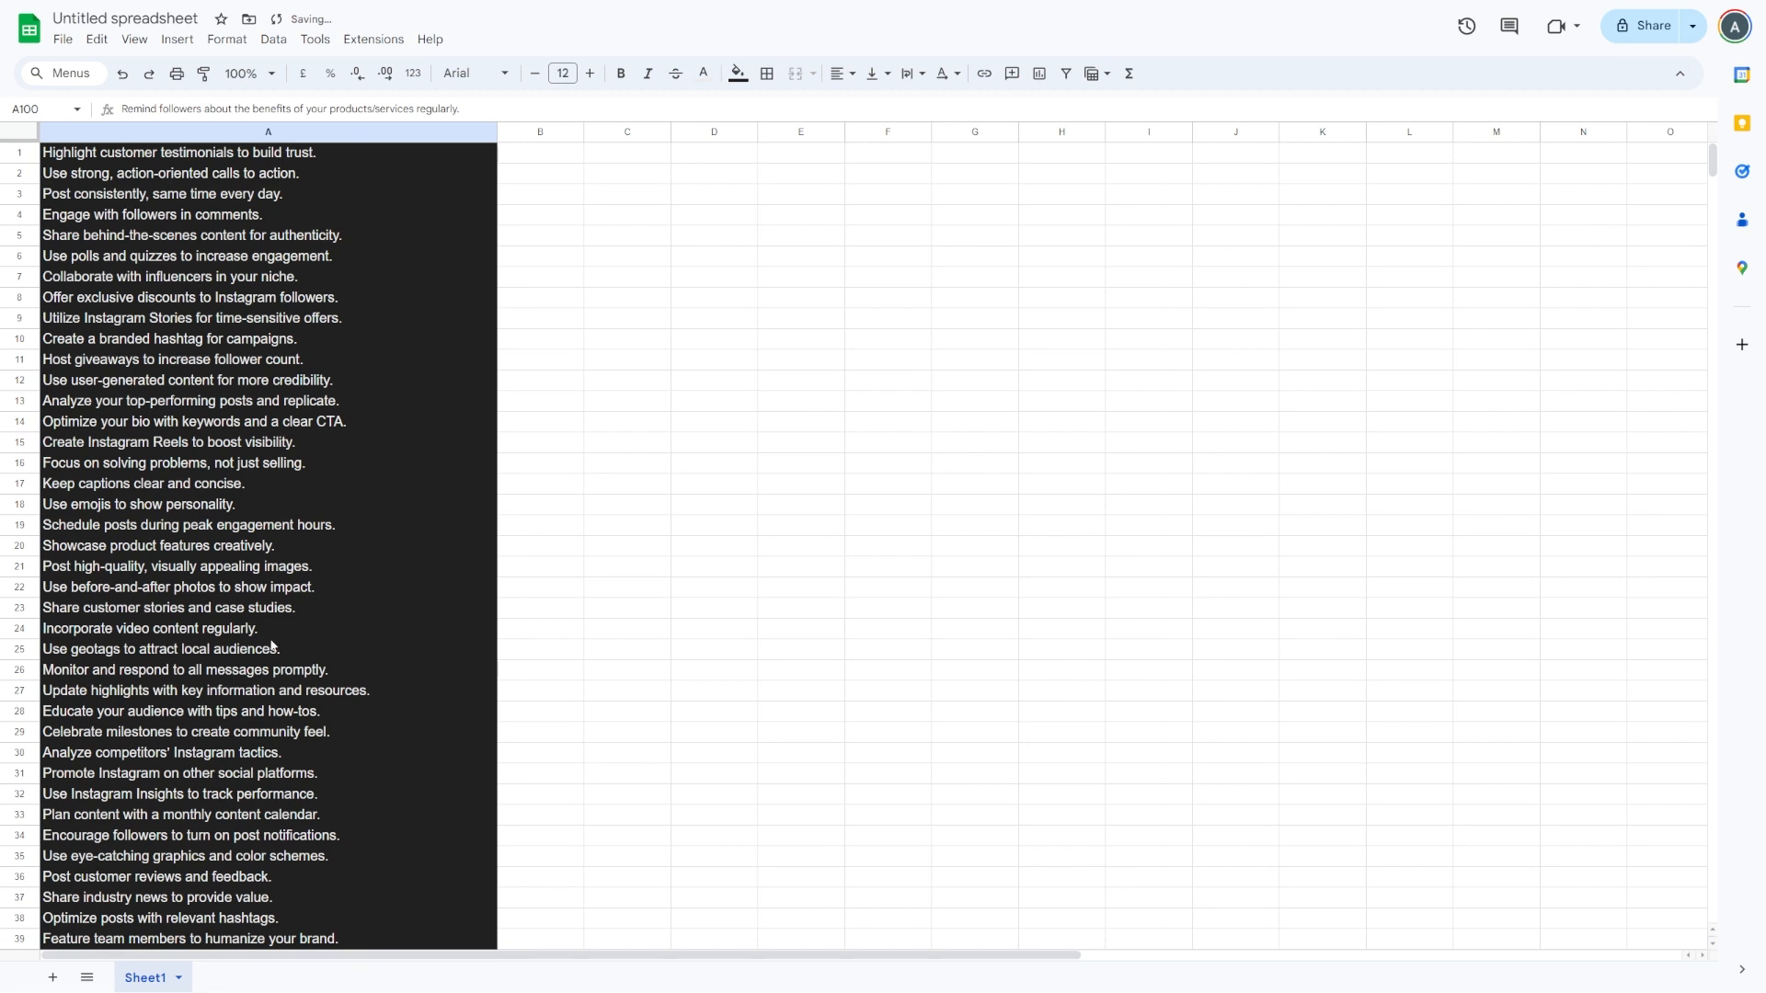
Reset the fill colour of all the tips in A1:A100 and set their text colour to black.
{"action": "left_click", "coordinate": [149, 221]}
{"action": "key", "text": "ctrl+a"}
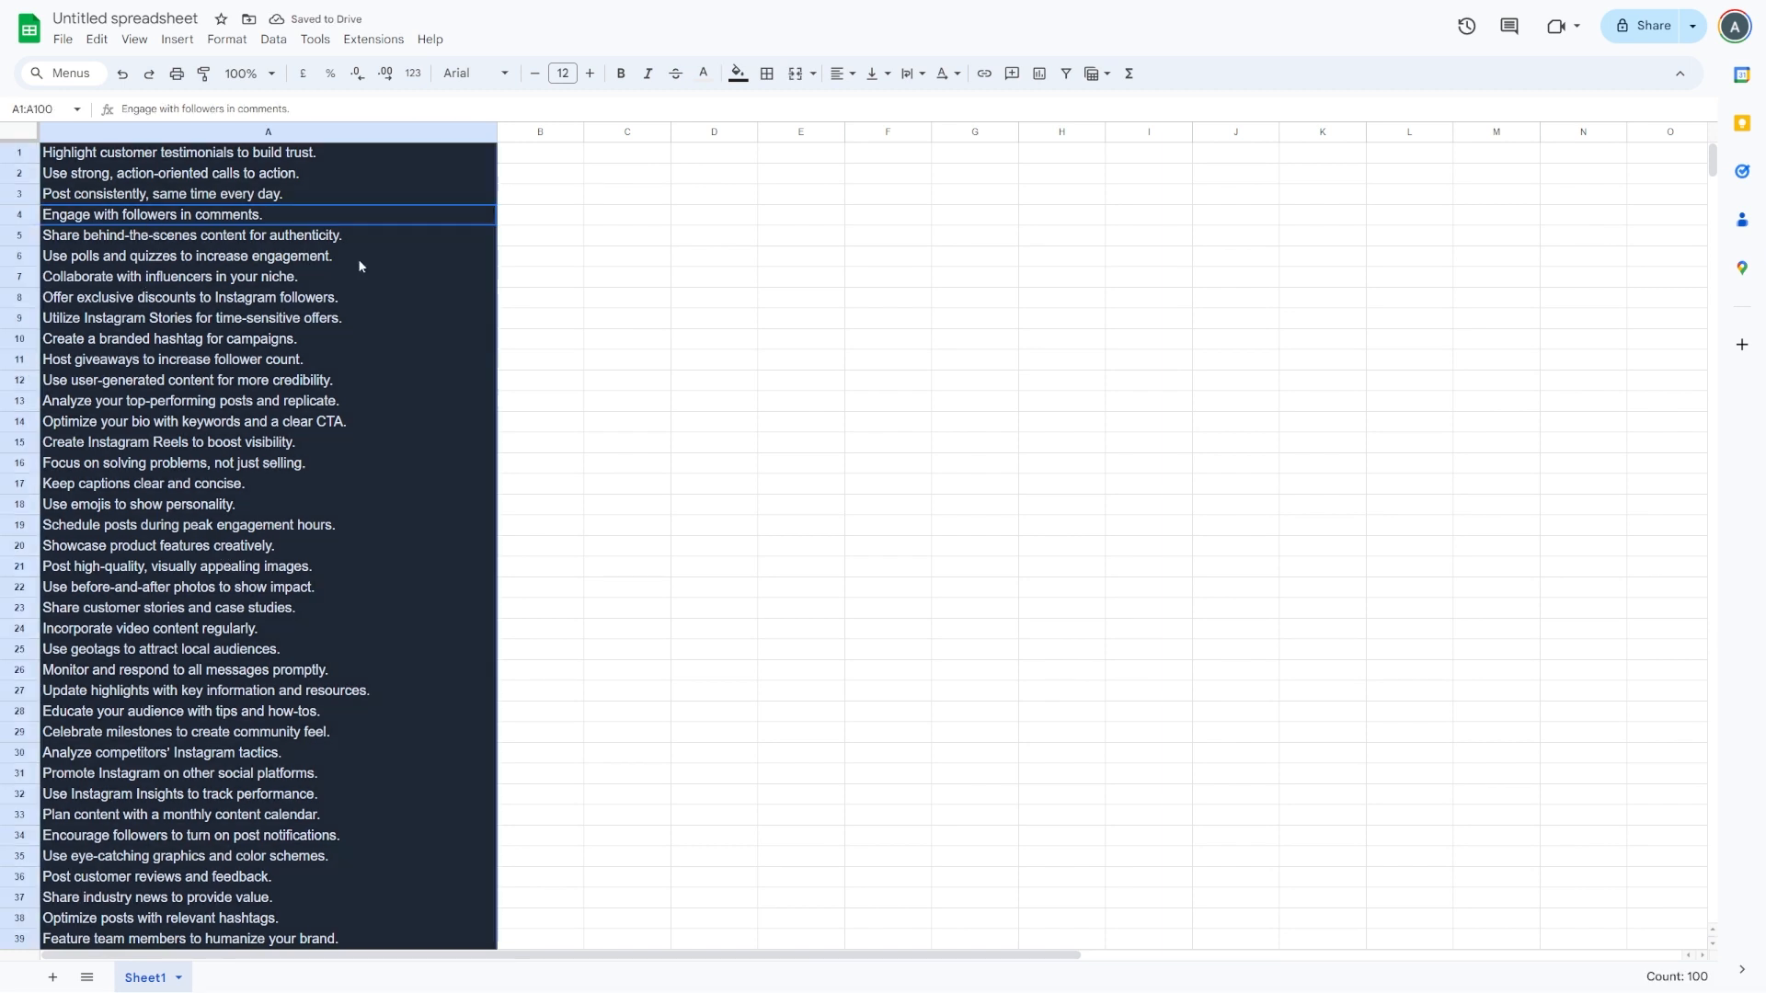
{"action": "left_click", "coordinate": [735, 78]}
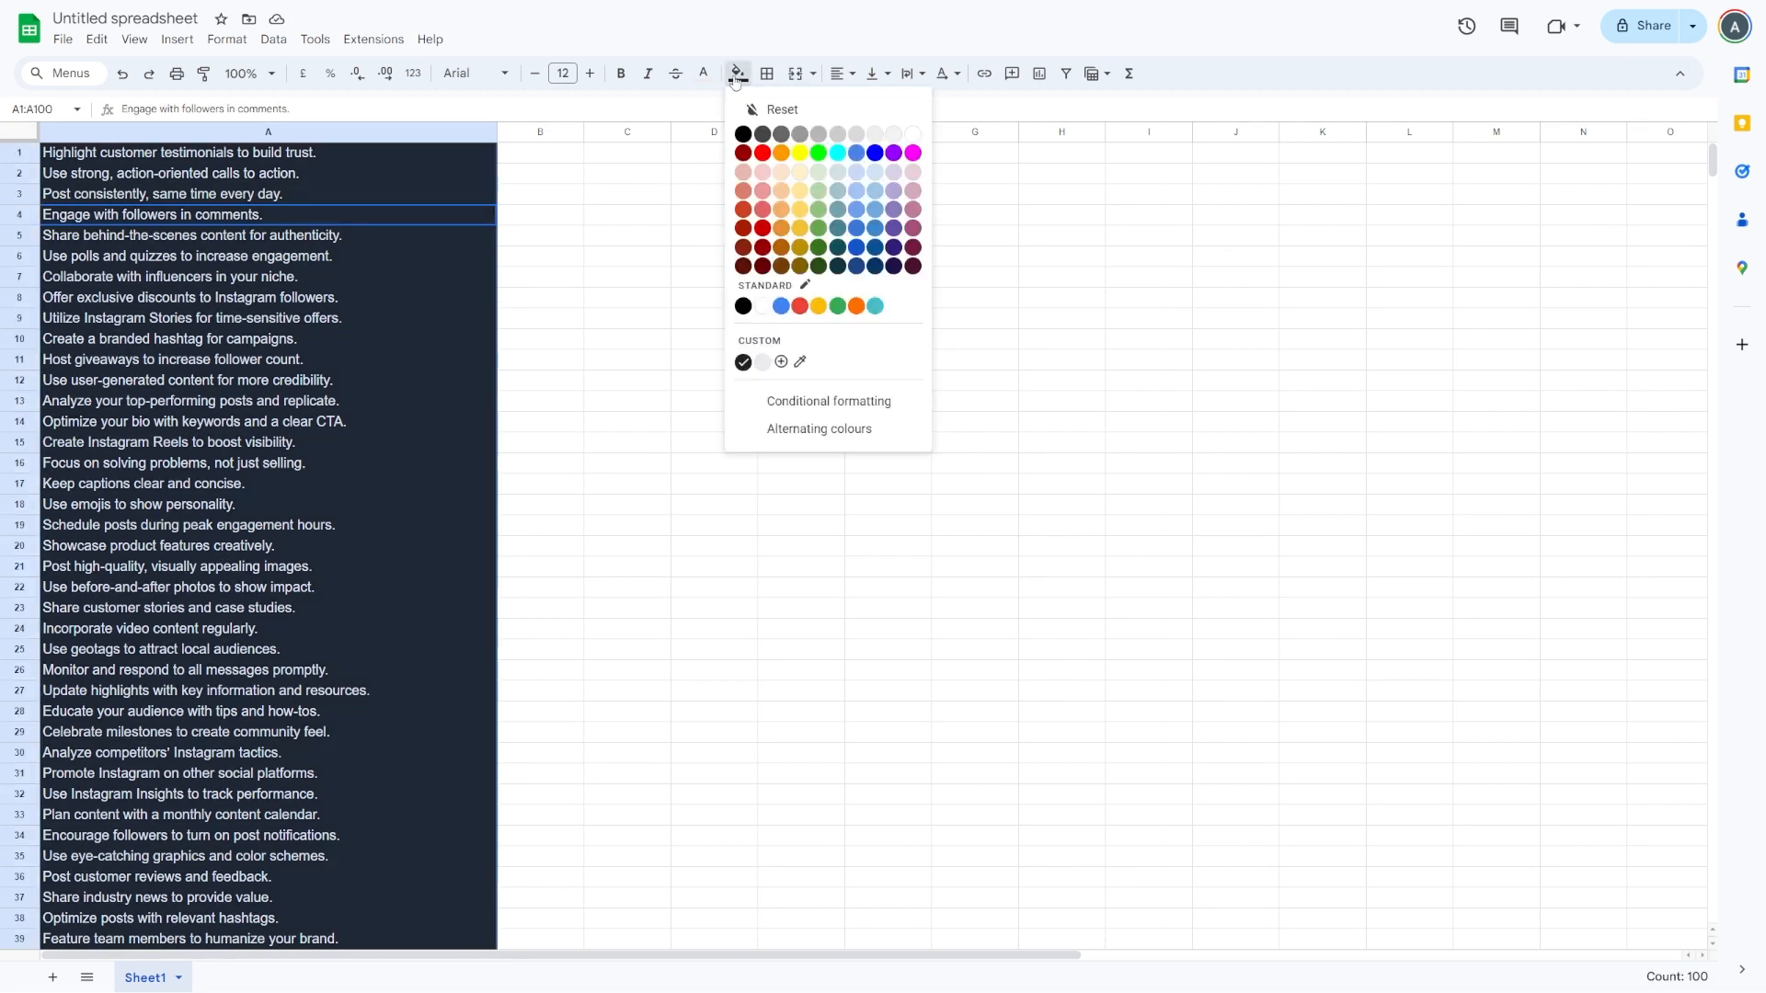
{"action": "left_click", "coordinate": [752, 110]}
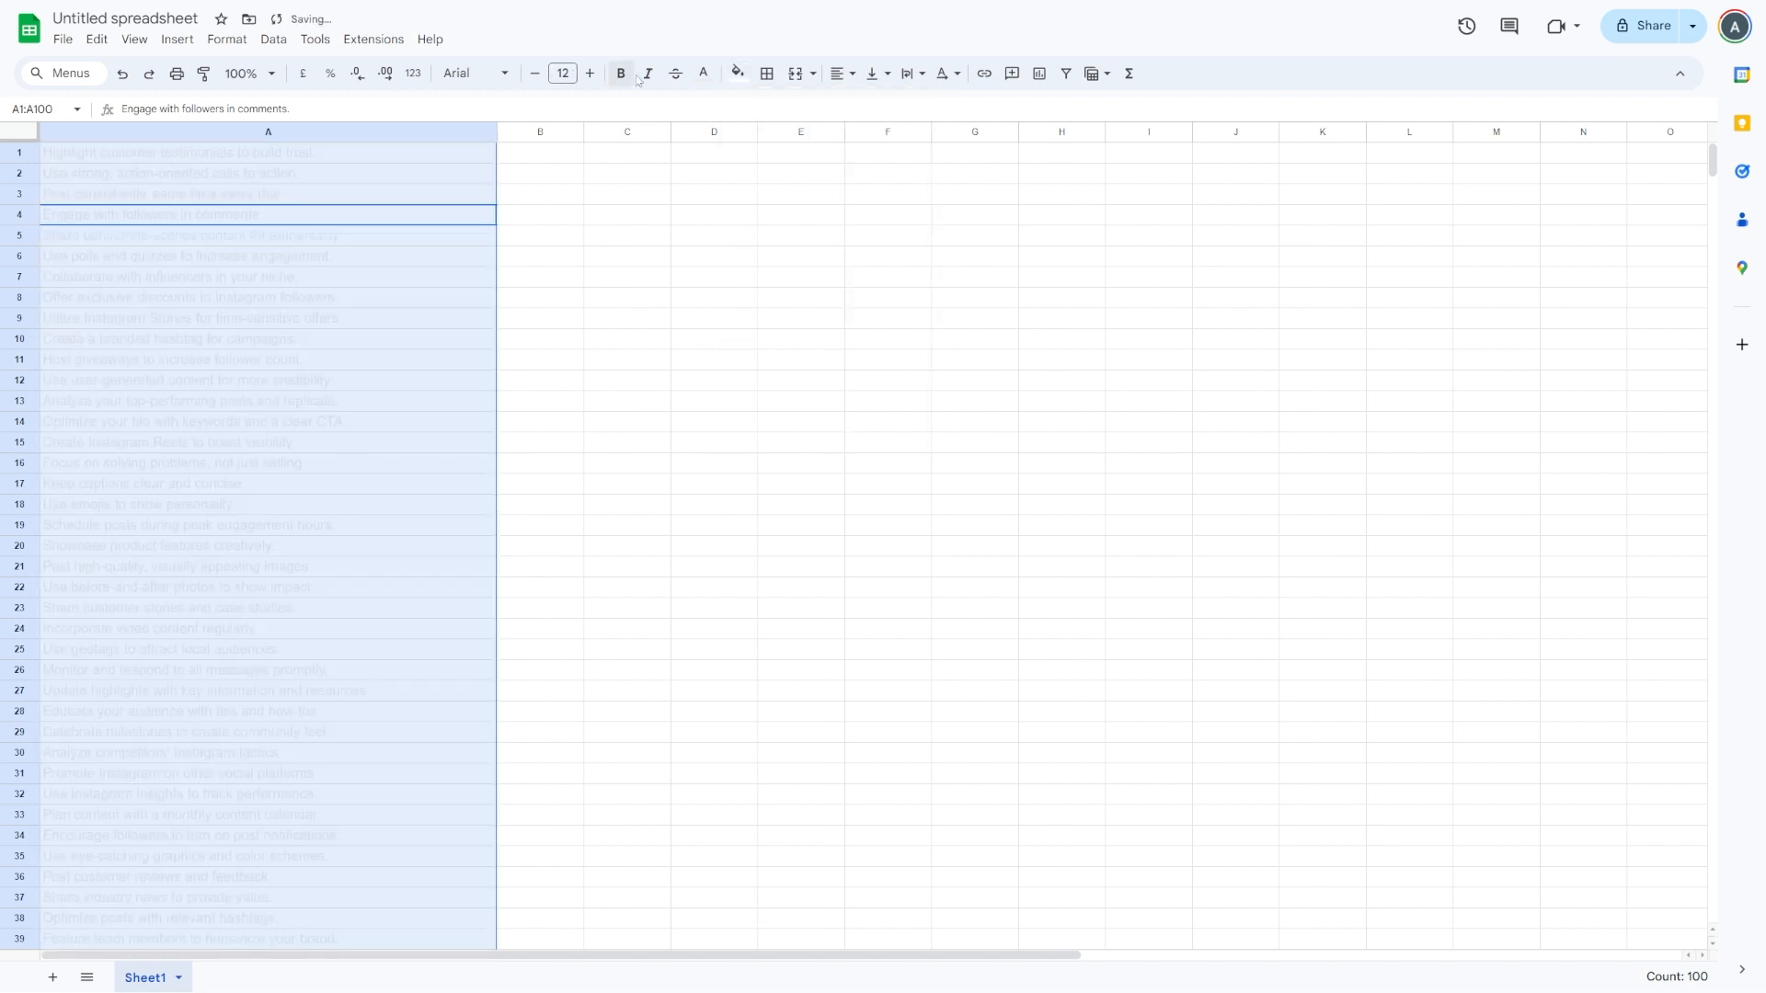
{"action": "left_click", "coordinate": [702, 78]}
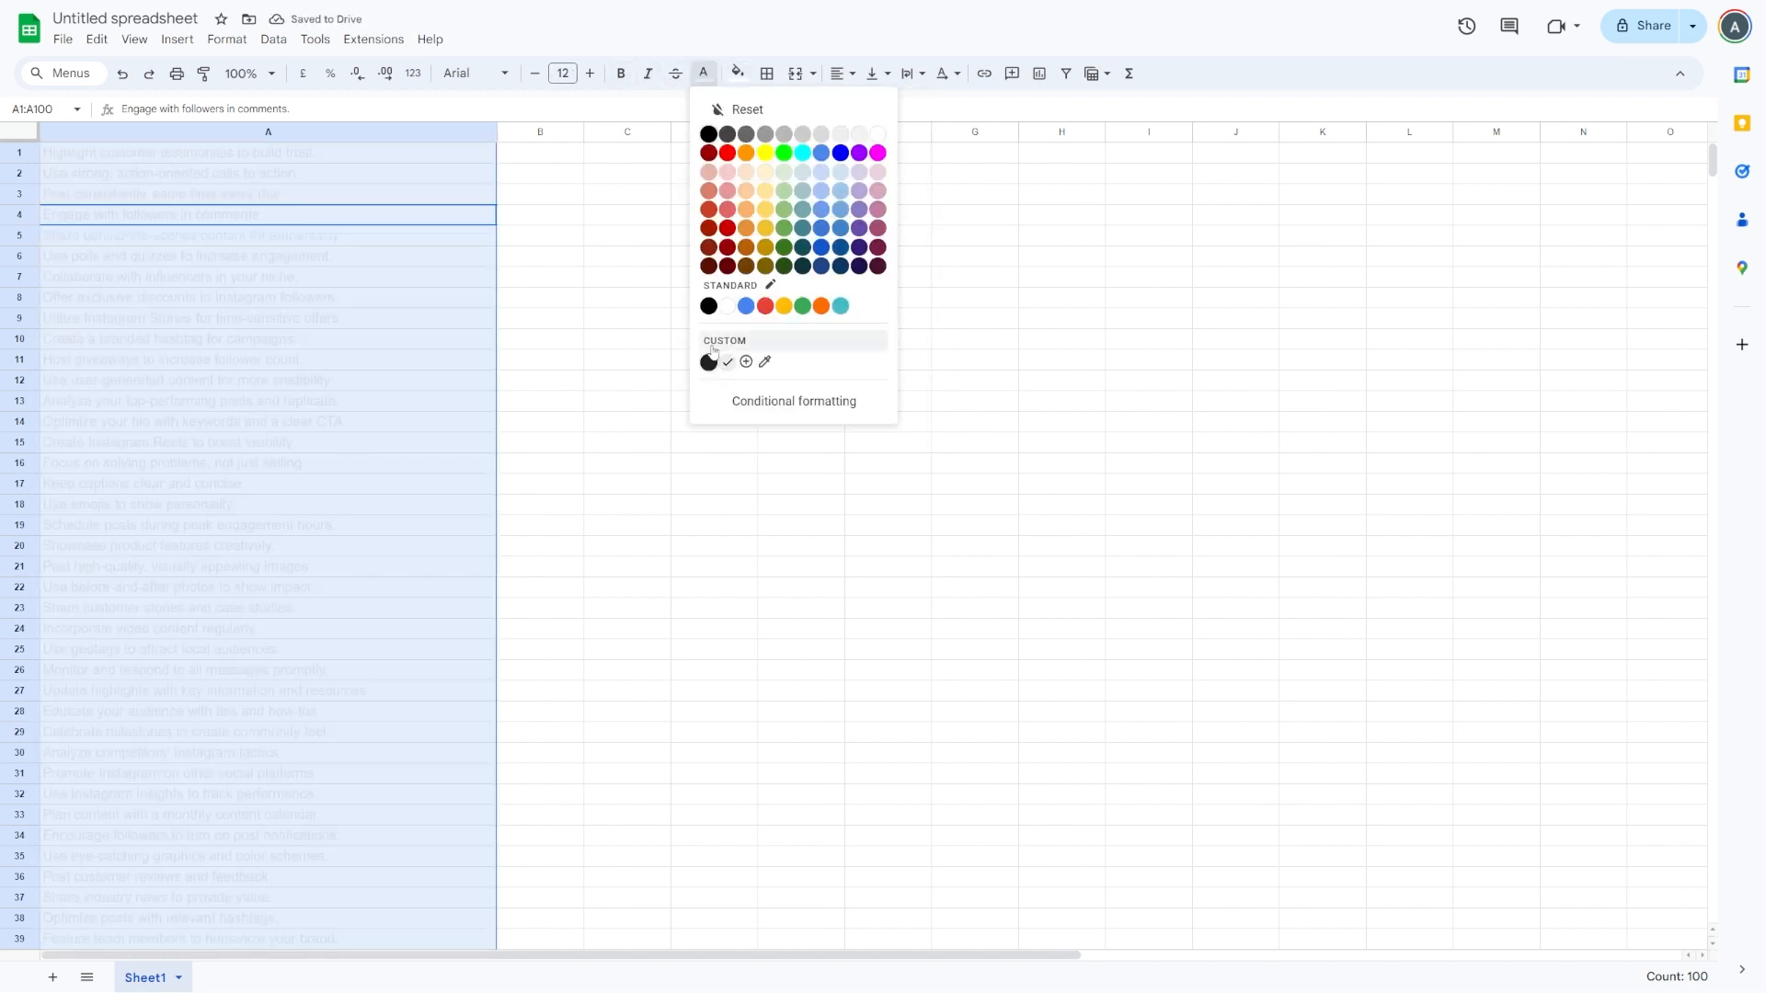
{"action": "left_click", "coordinate": [708, 307]}
{"action": "left_click", "coordinate": [684, 296]}
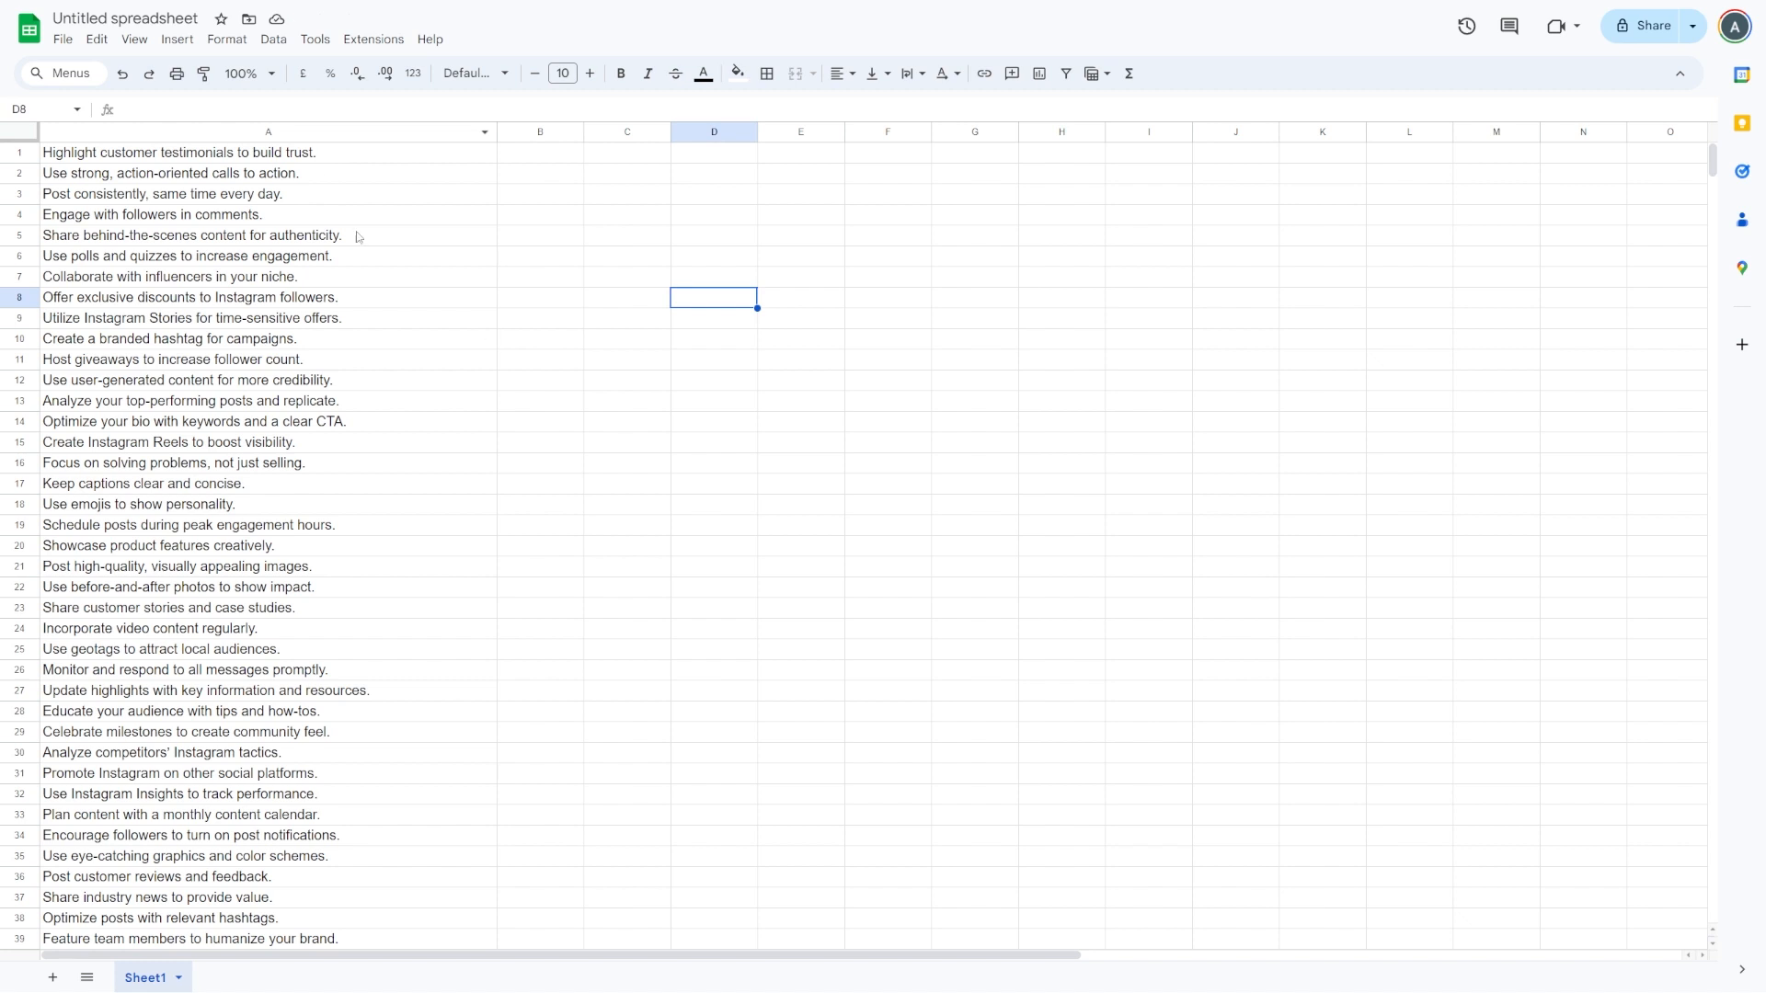
Rename the spreadsheet as "100 marketing tips".
{"action": "left_click", "coordinate": [119, 19]}
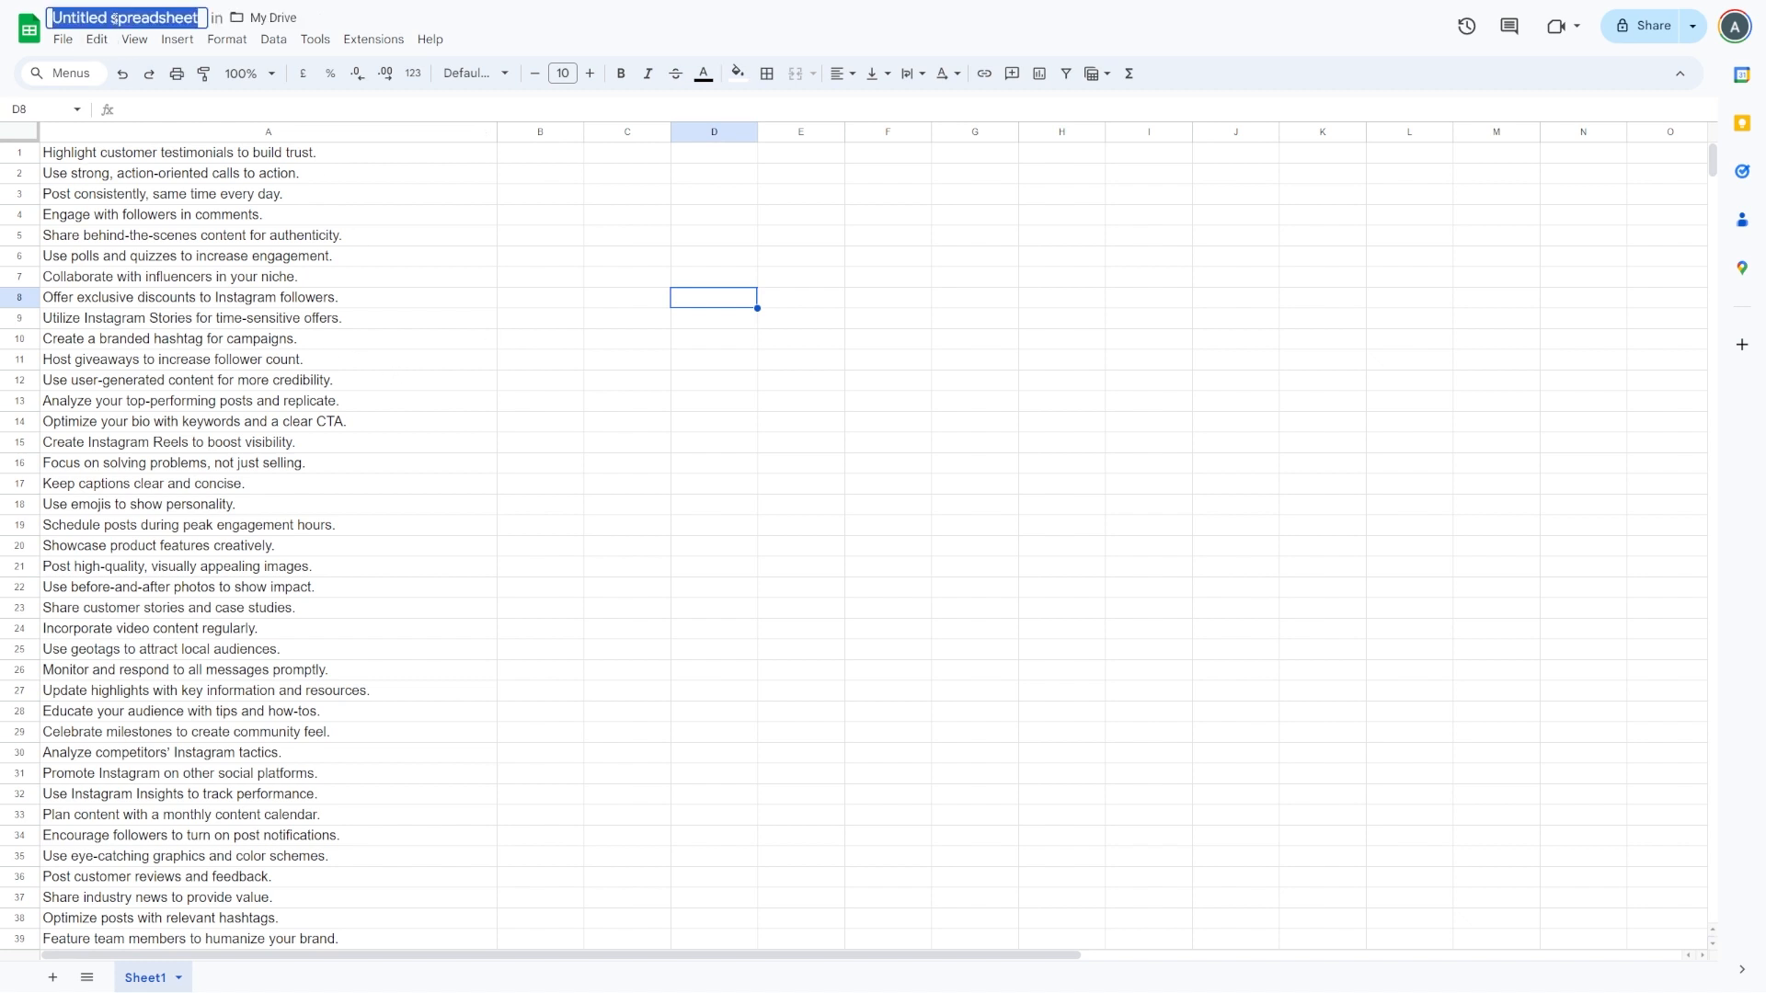
{"action": "type", "text": "100 marketing tips"}
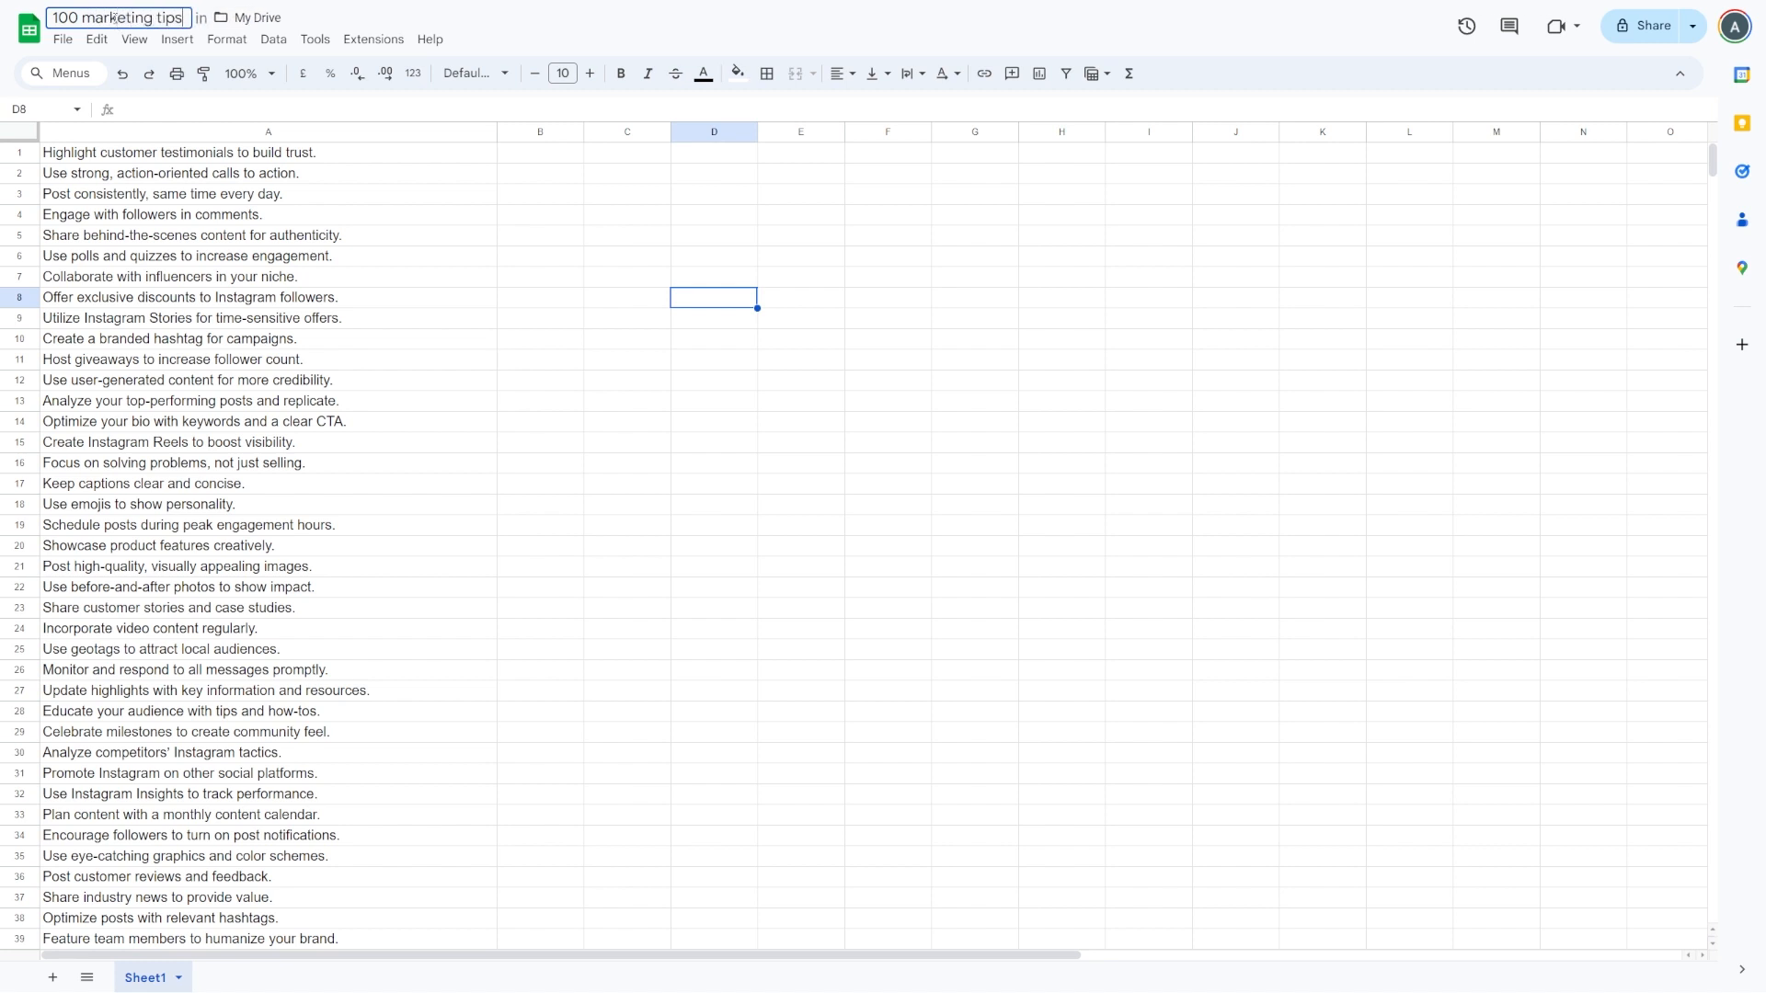
{"action": "left_click", "coordinate": [904, 346]}
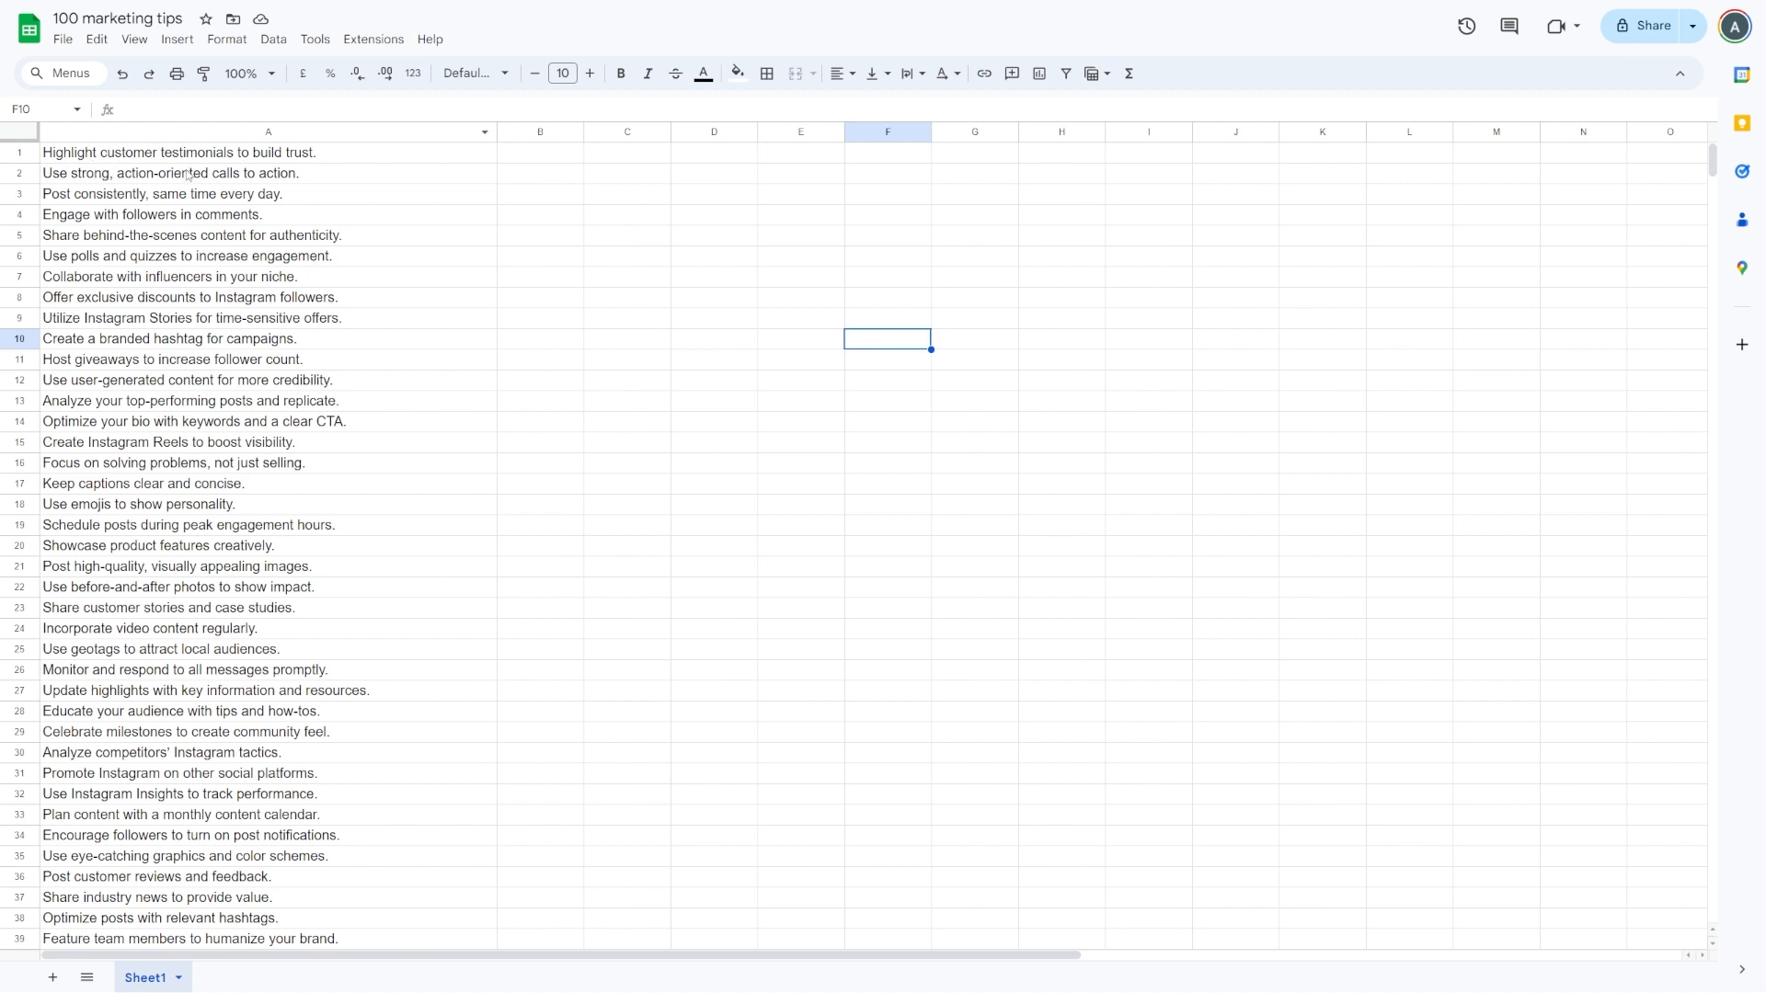
Look through the list of tips and download the sheet as a comma-separated values (.csv) file to the Desktop as "100 marketing tips - Sheet1".
{"action": "scroll", "coordinate": [161, 652], "scroll_direction": "down", "scroll_amount": 3}
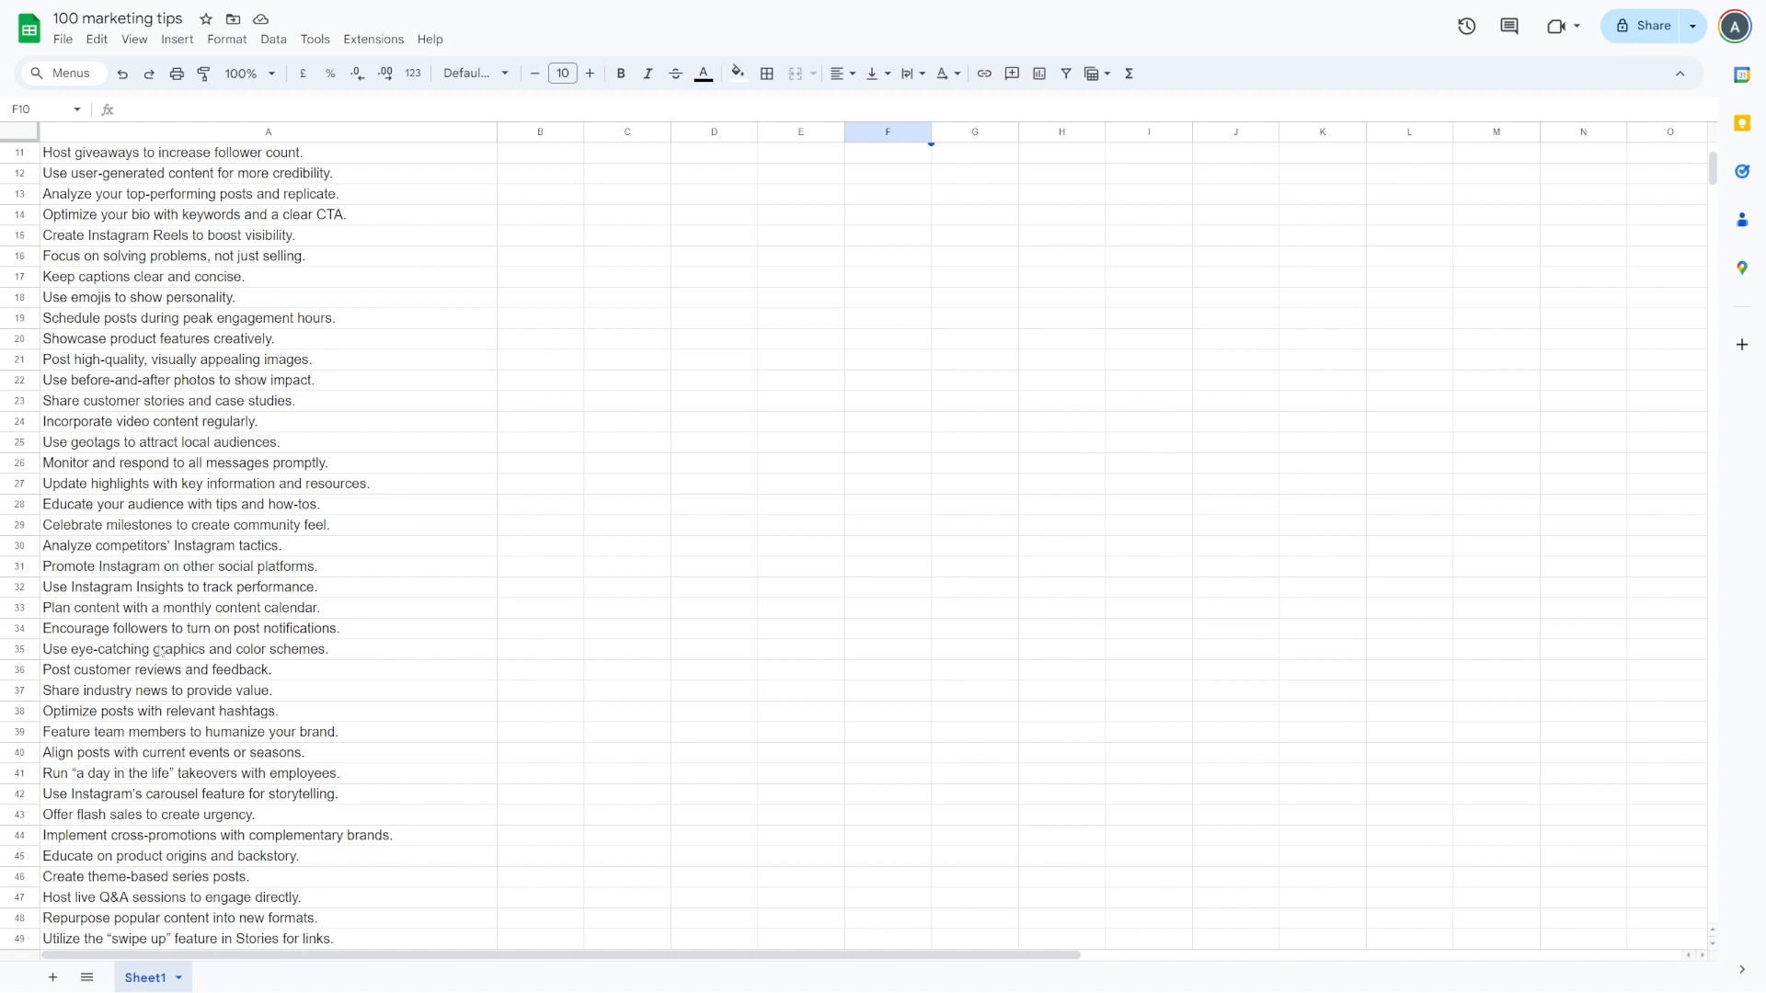
{"action": "scroll", "coordinate": [237, 653], "scroll_direction": "down", "scroll_amount": 7}
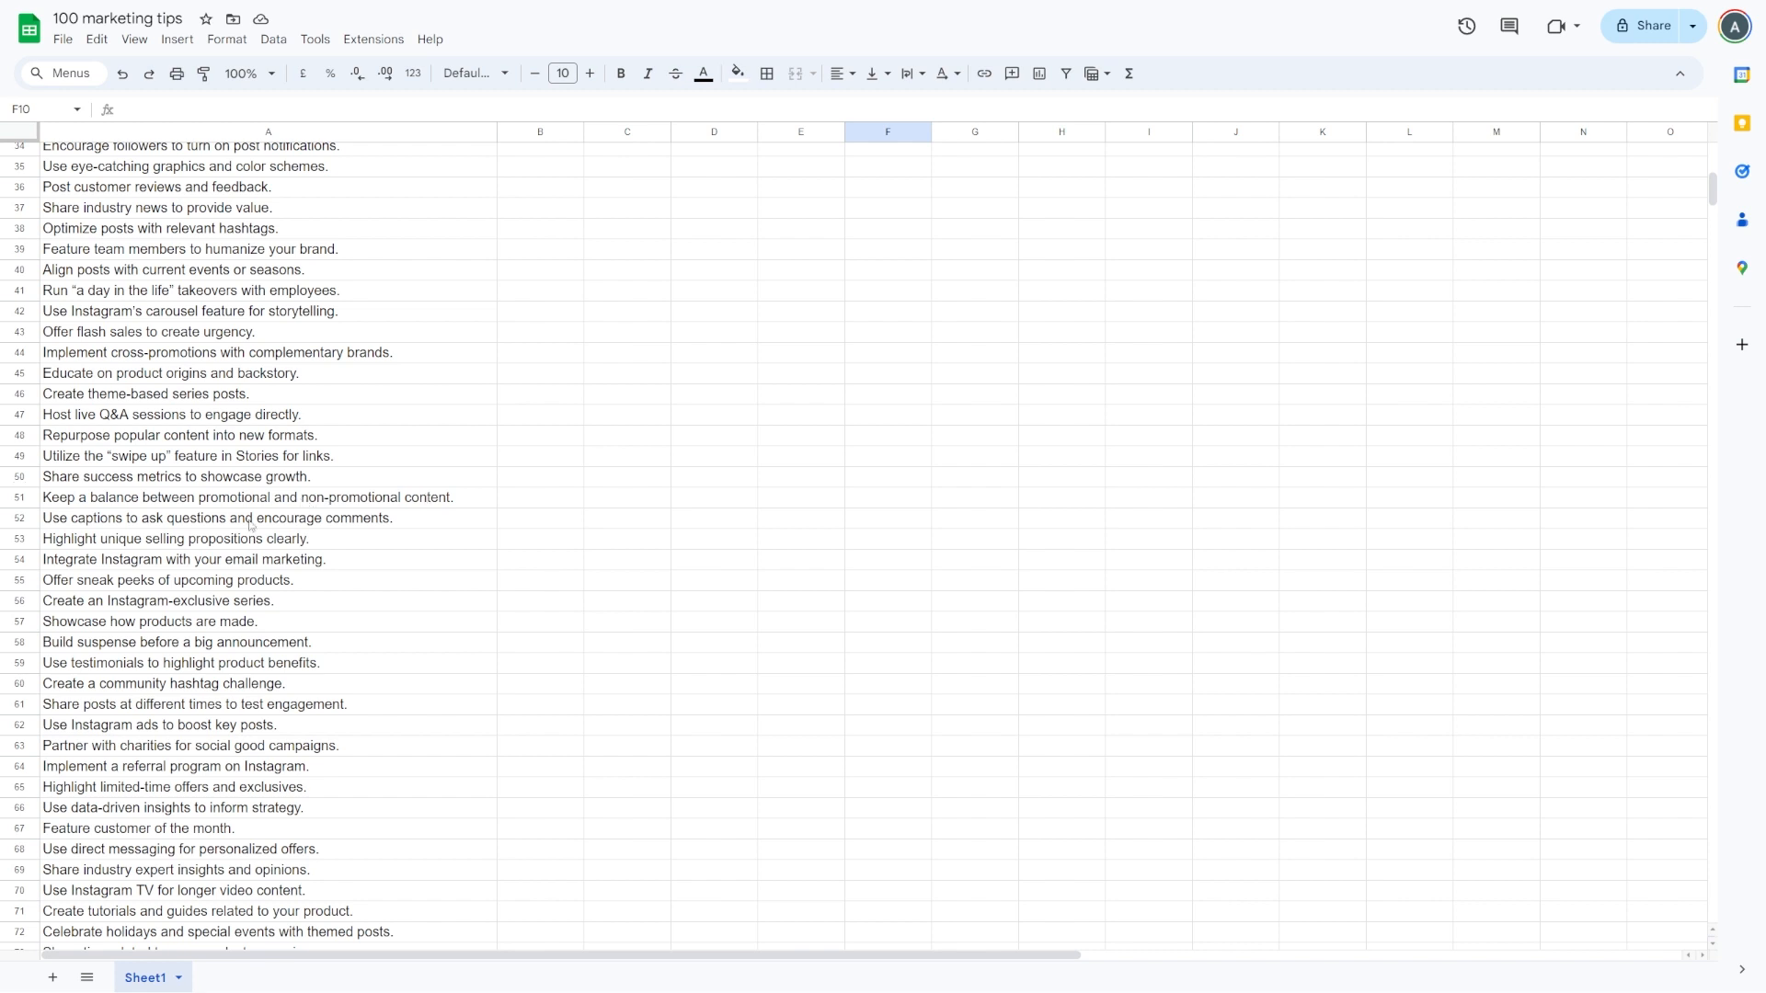
{"action": "scroll", "coordinate": [166, 524], "scroll_direction": "down", "scroll_amount": 8}
{"action": "scroll", "coordinate": [171, 517], "scroll_direction": "down", "scroll_amount": 7}
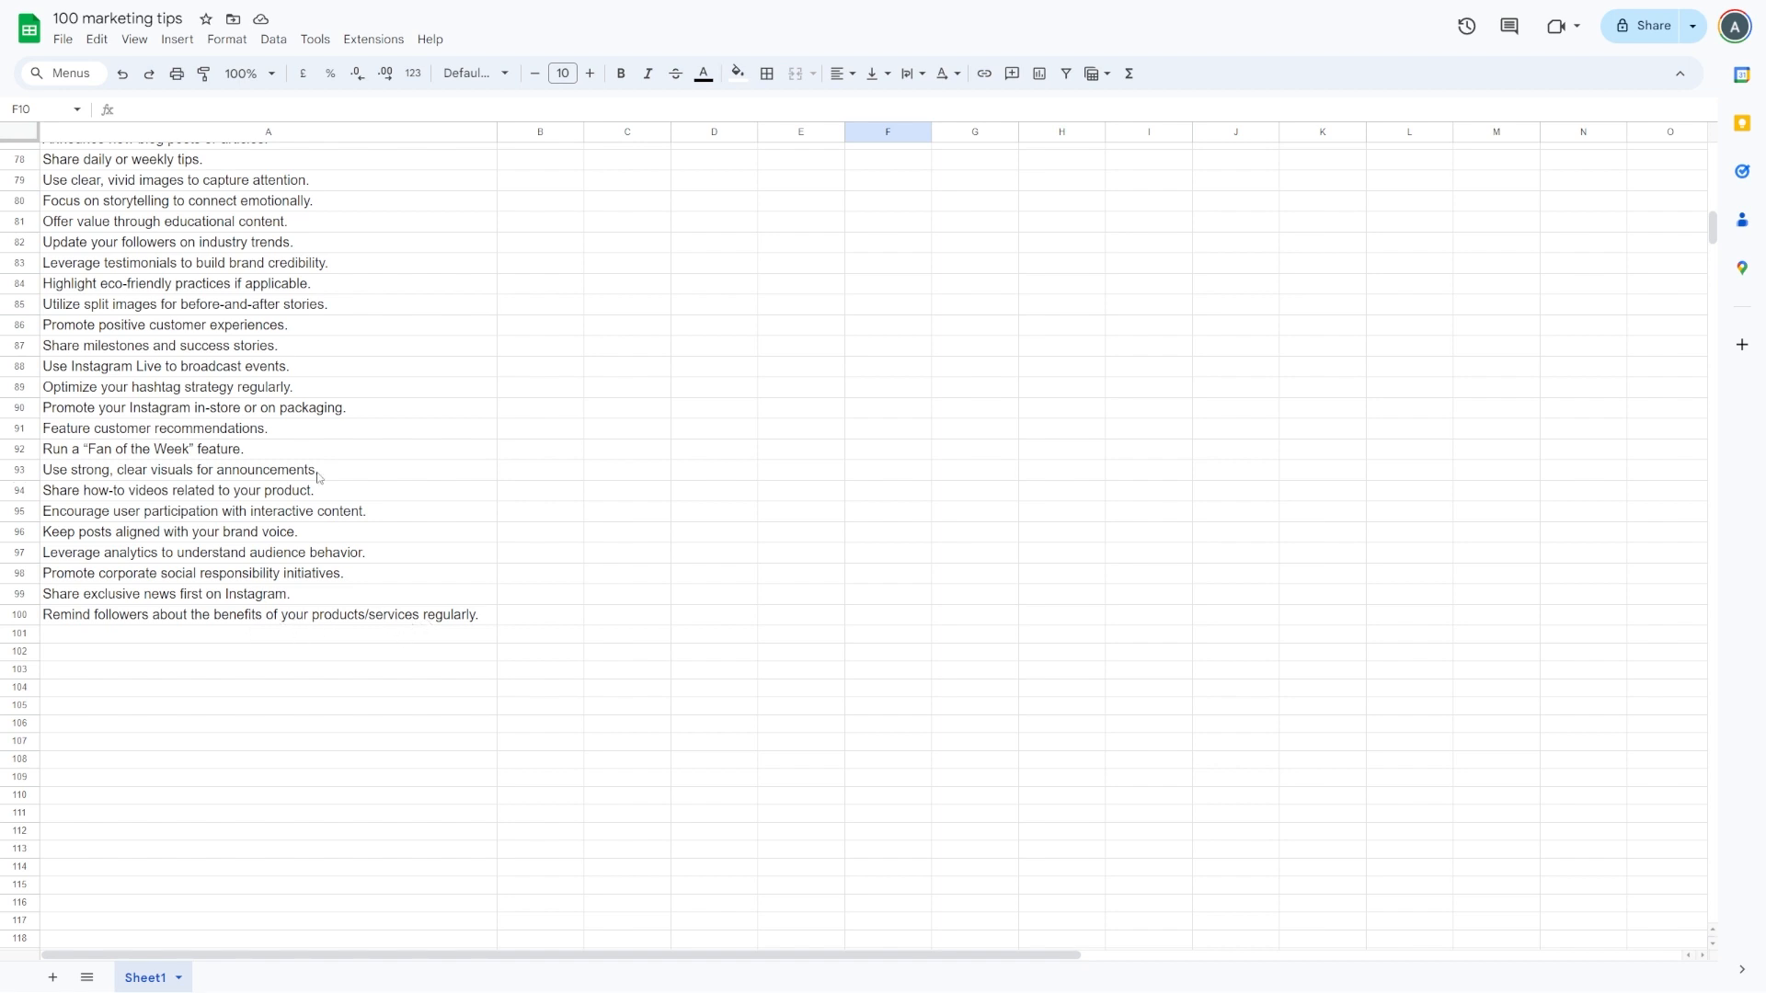
{"action": "scroll", "coordinate": [350, 625], "scroll_direction": "up", "scroll_amount": 15}
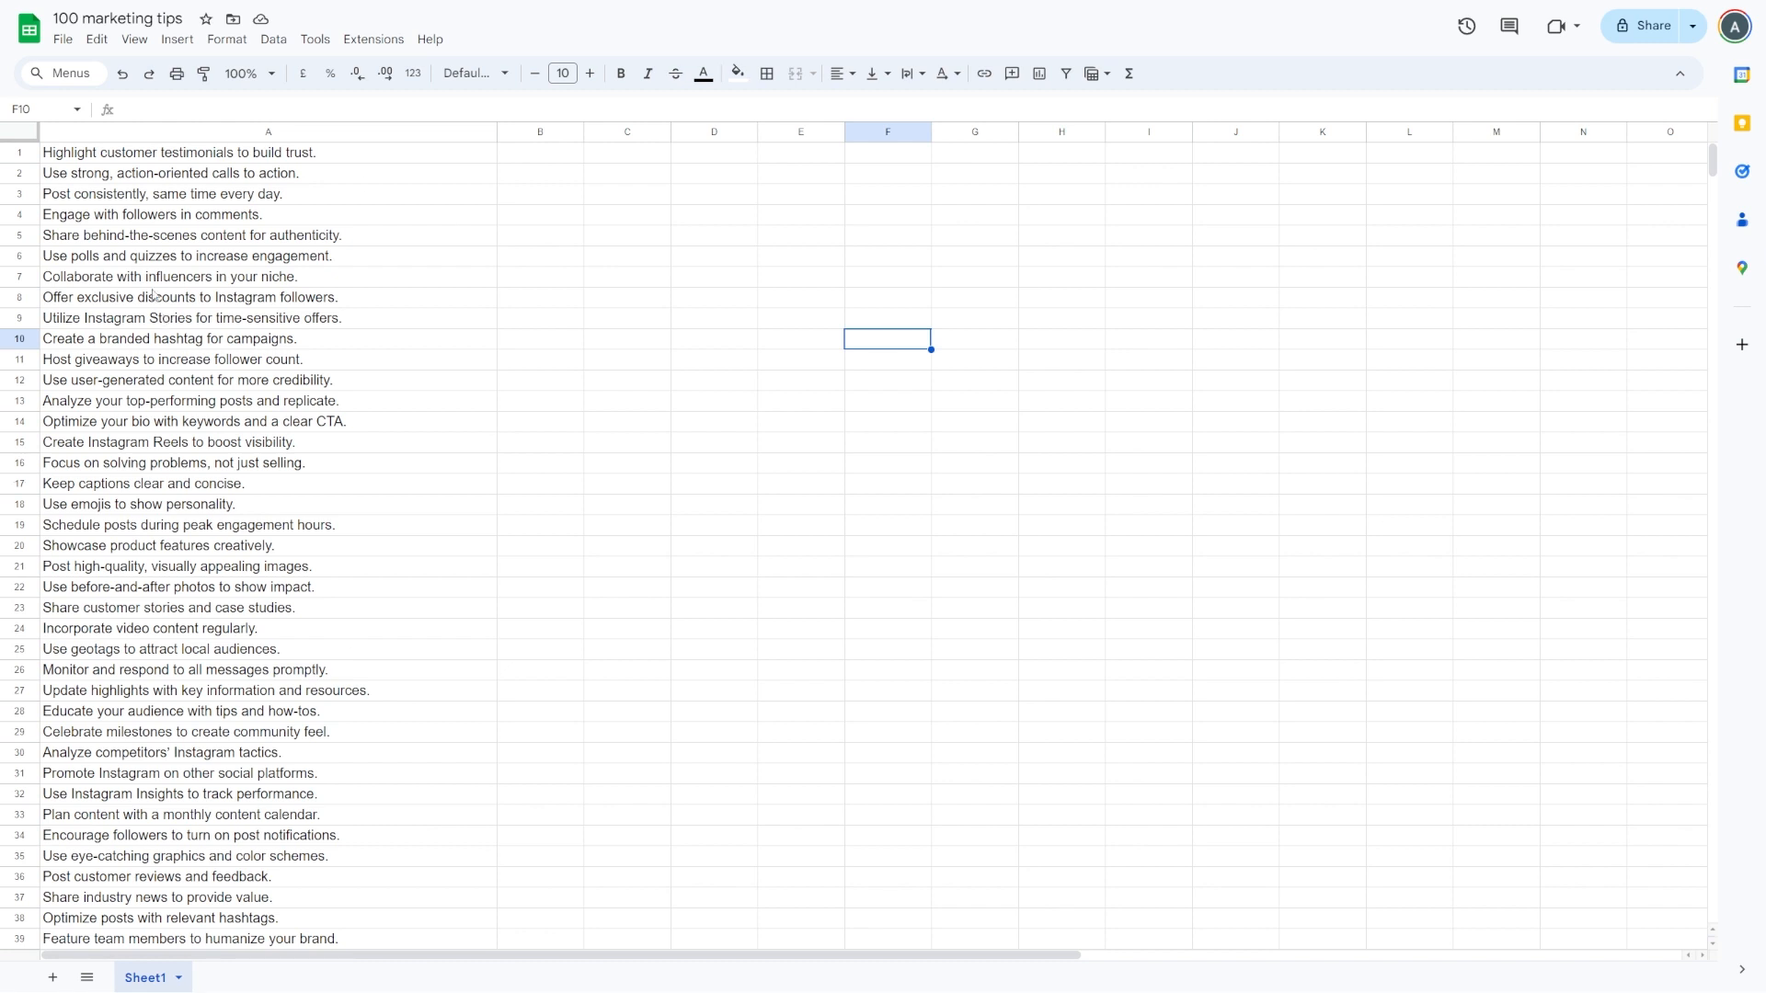
{"action": "left_click", "coordinate": [66, 43]}
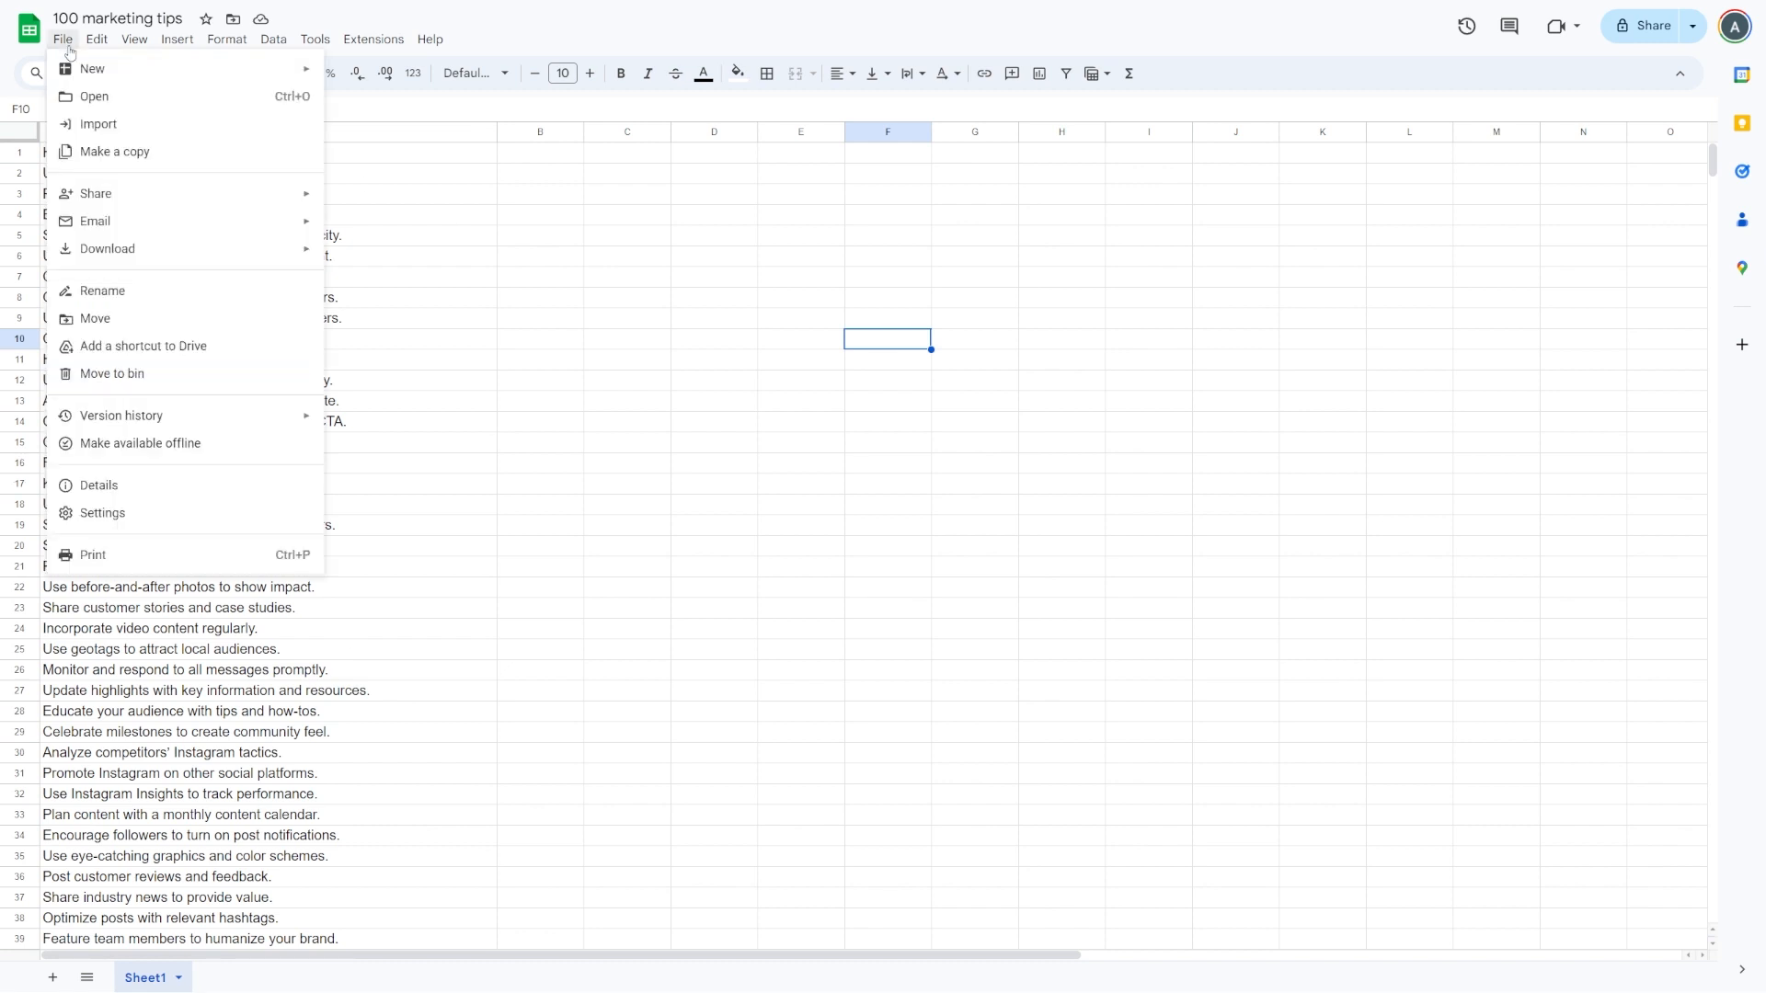
{"action": "mouse_move", "coordinate": [106, 248]}
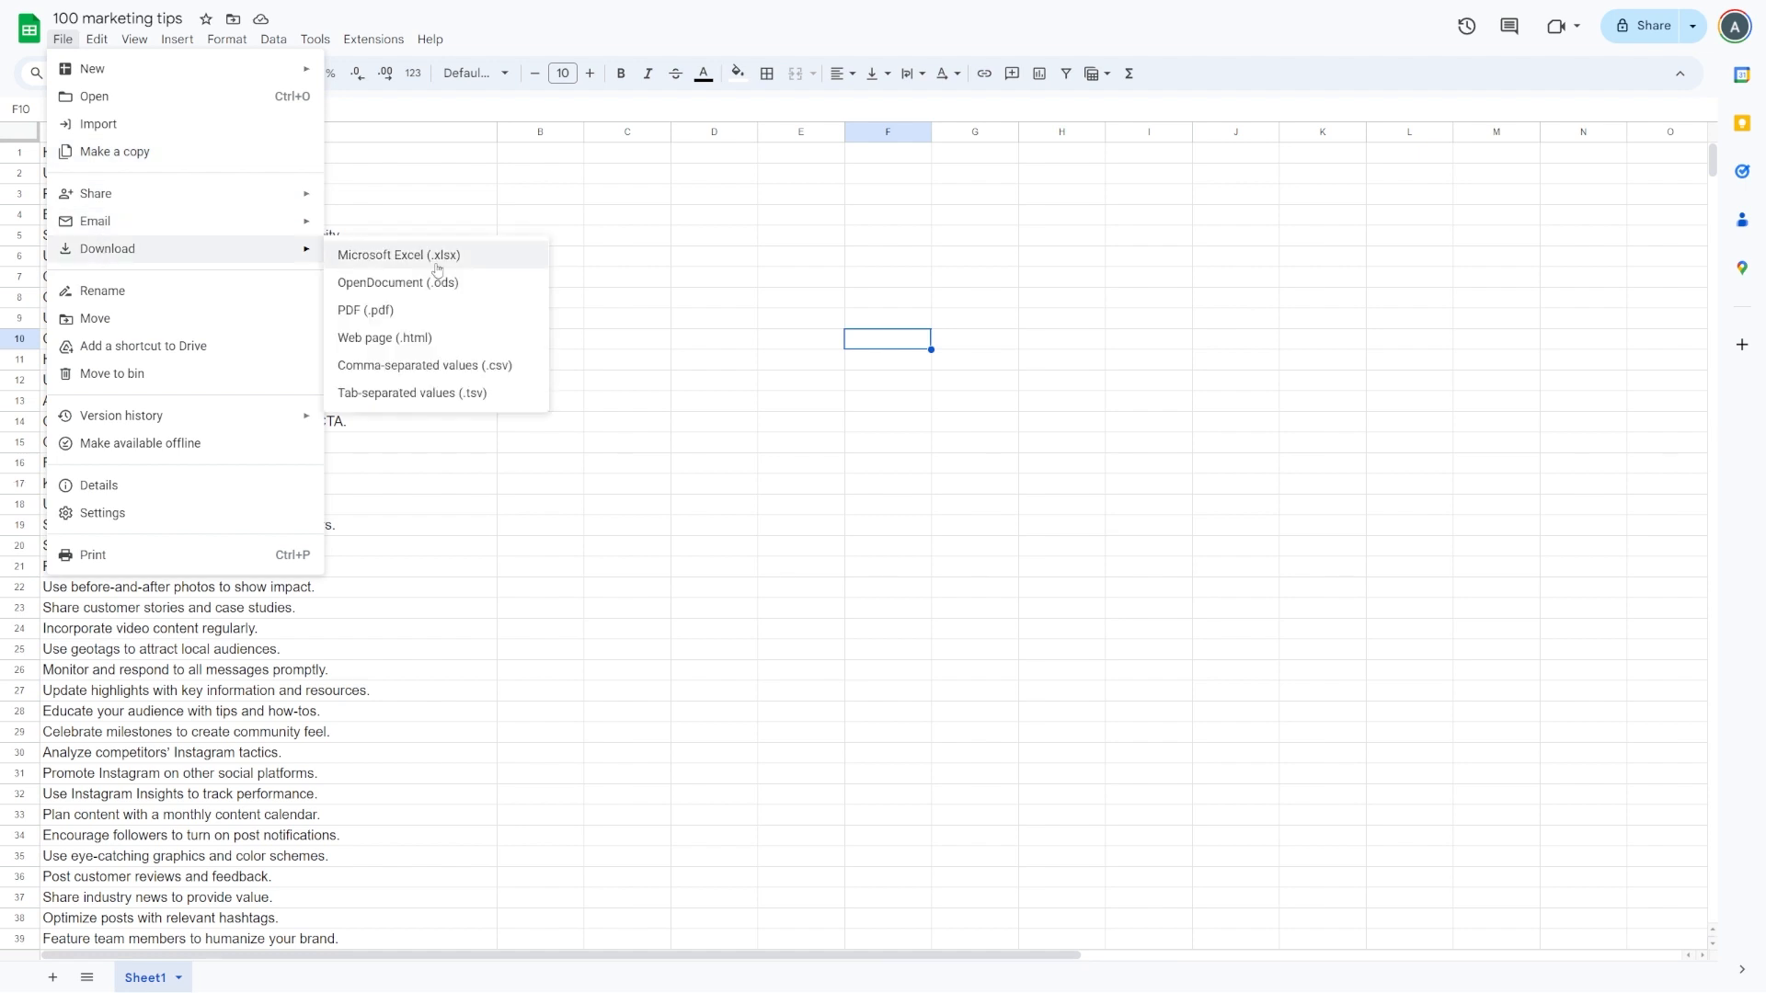
{"action": "left_click", "coordinate": [461, 366]}
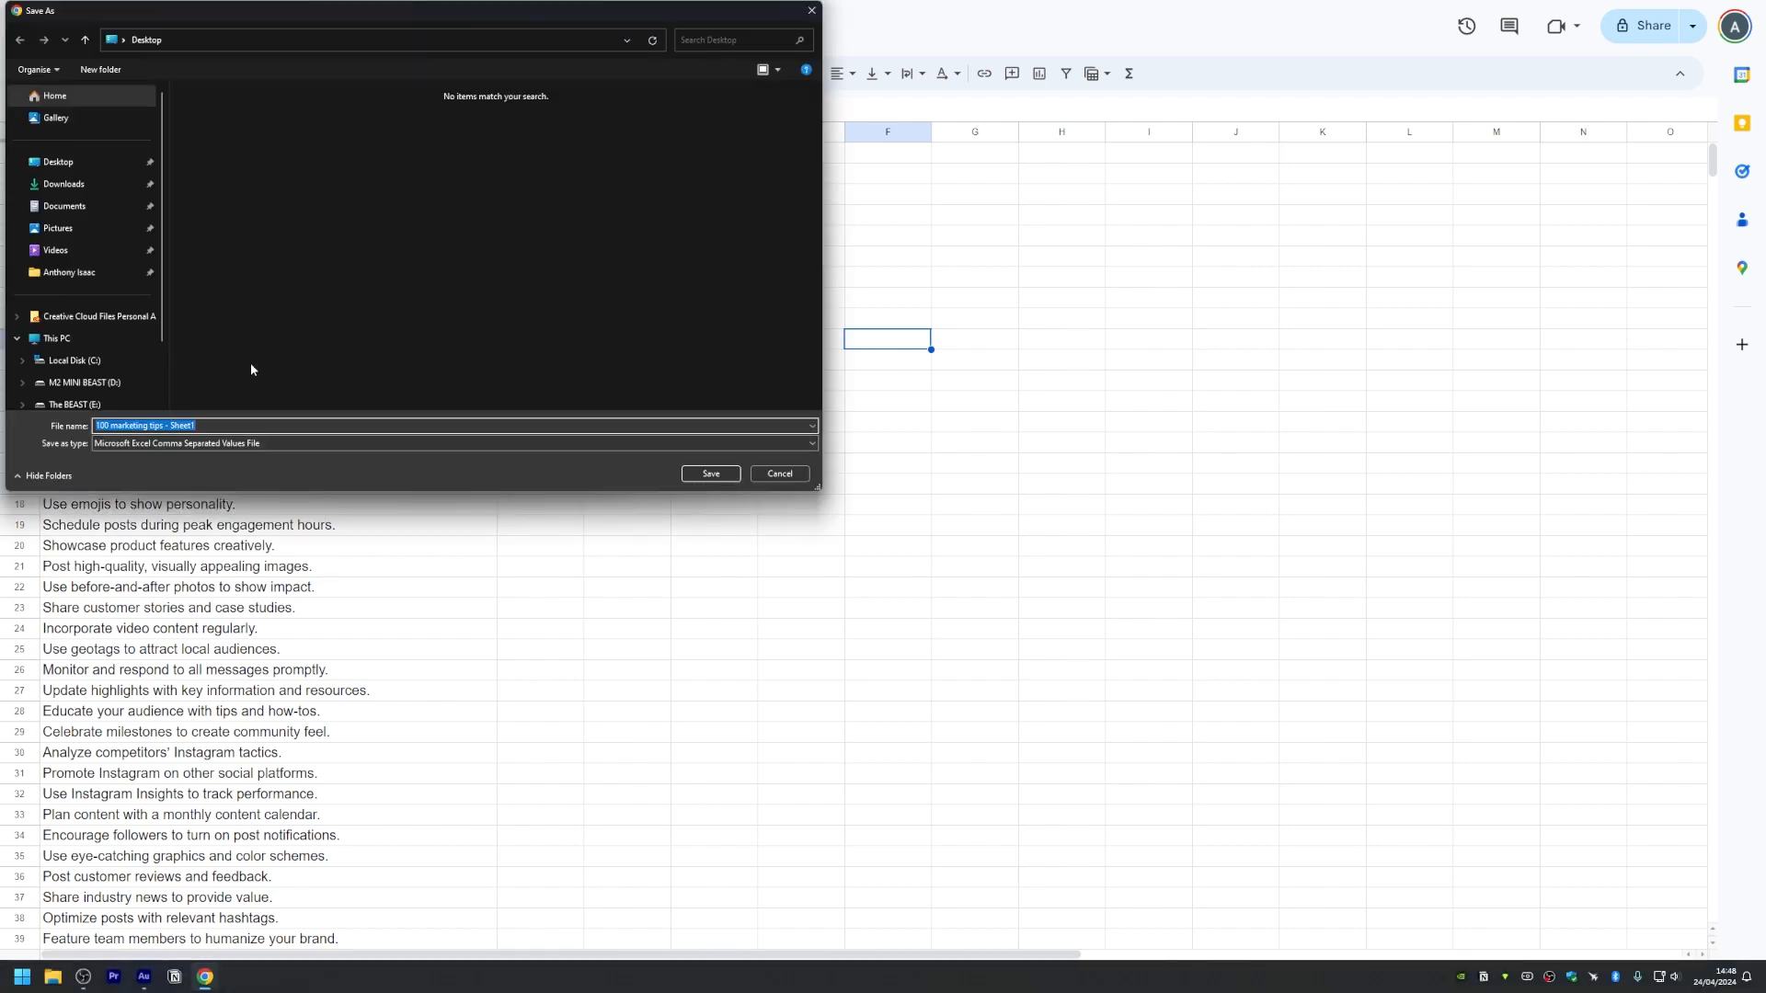
{"action": "left_click", "coordinate": [702, 474]}
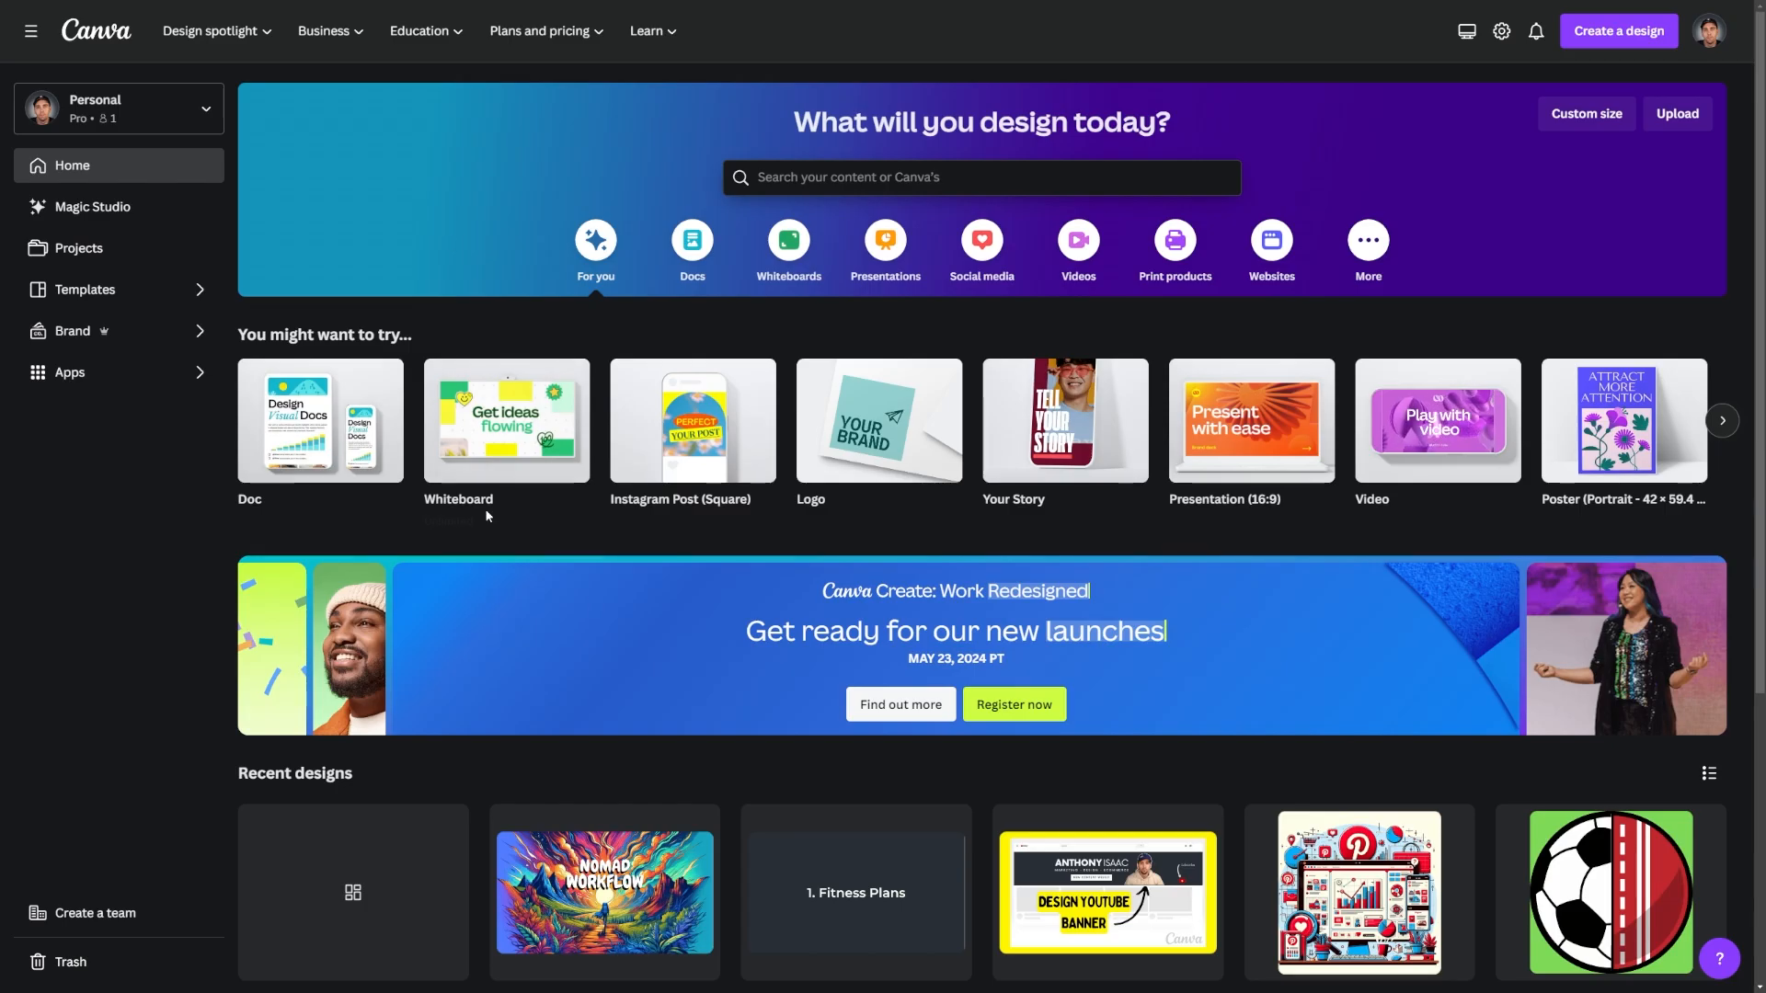
Search the Canva templates for "social media".
{"action": "mouse_move", "coordinate": [688, 389]}
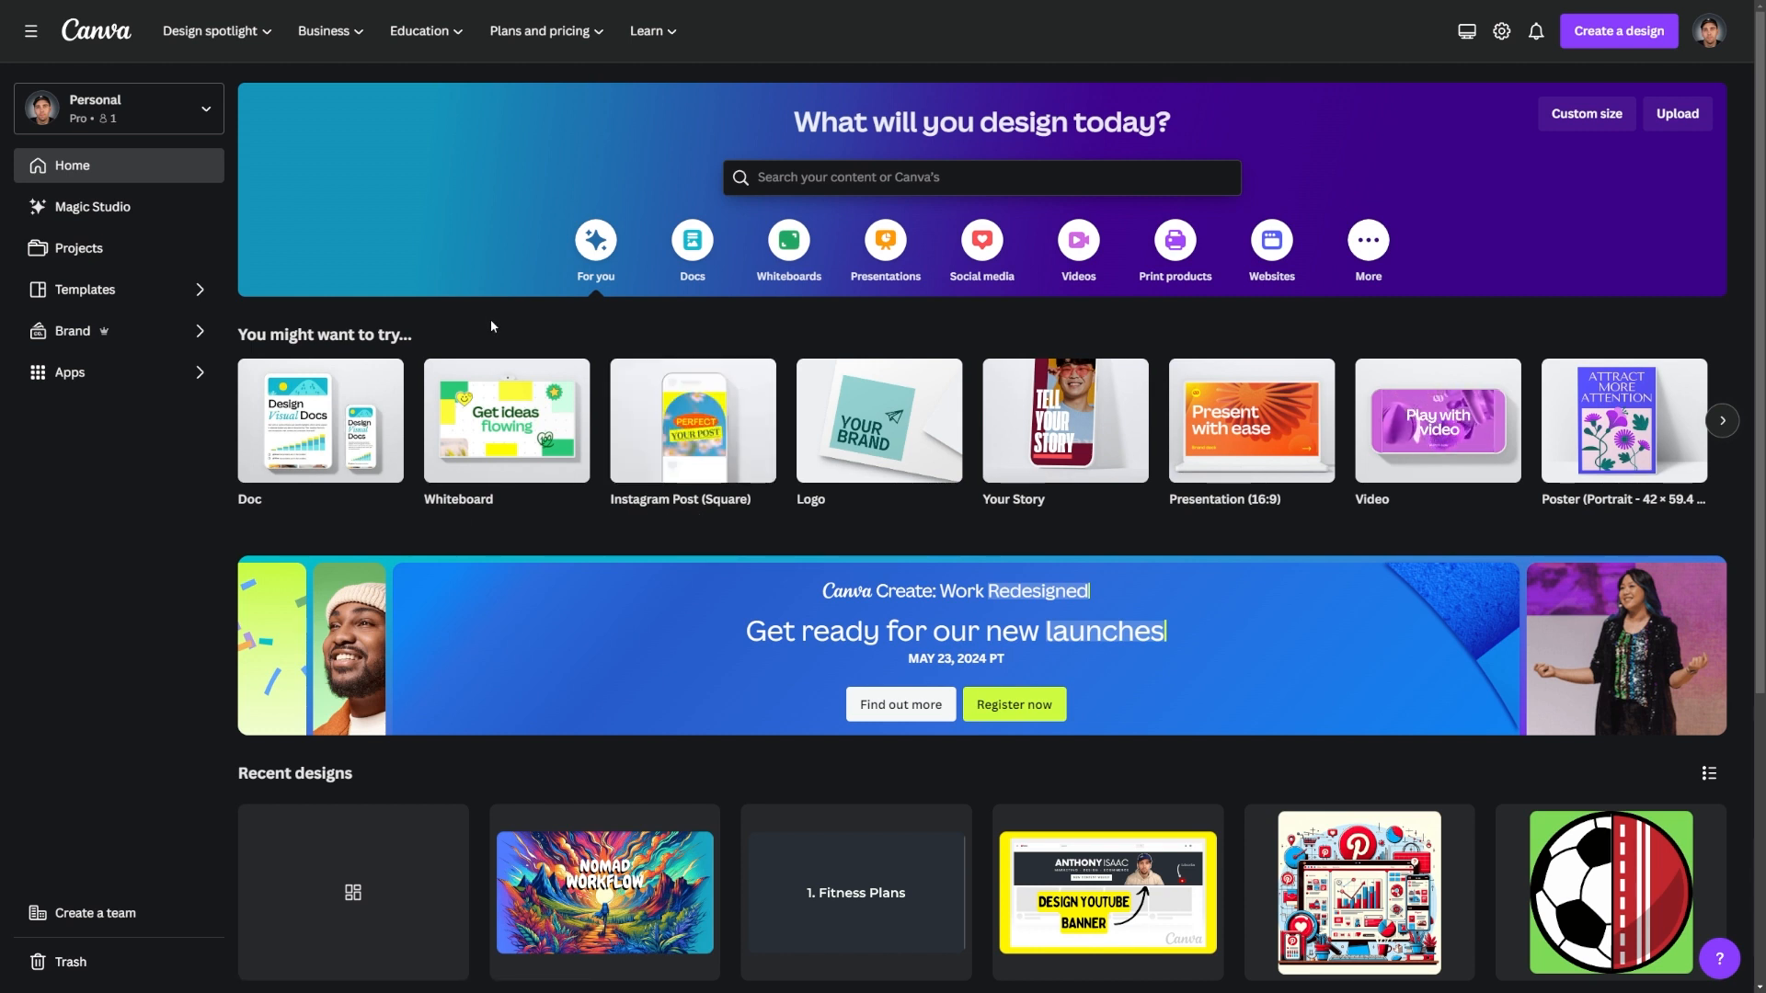
{"action": "mouse_move", "coordinate": [663, 424]}
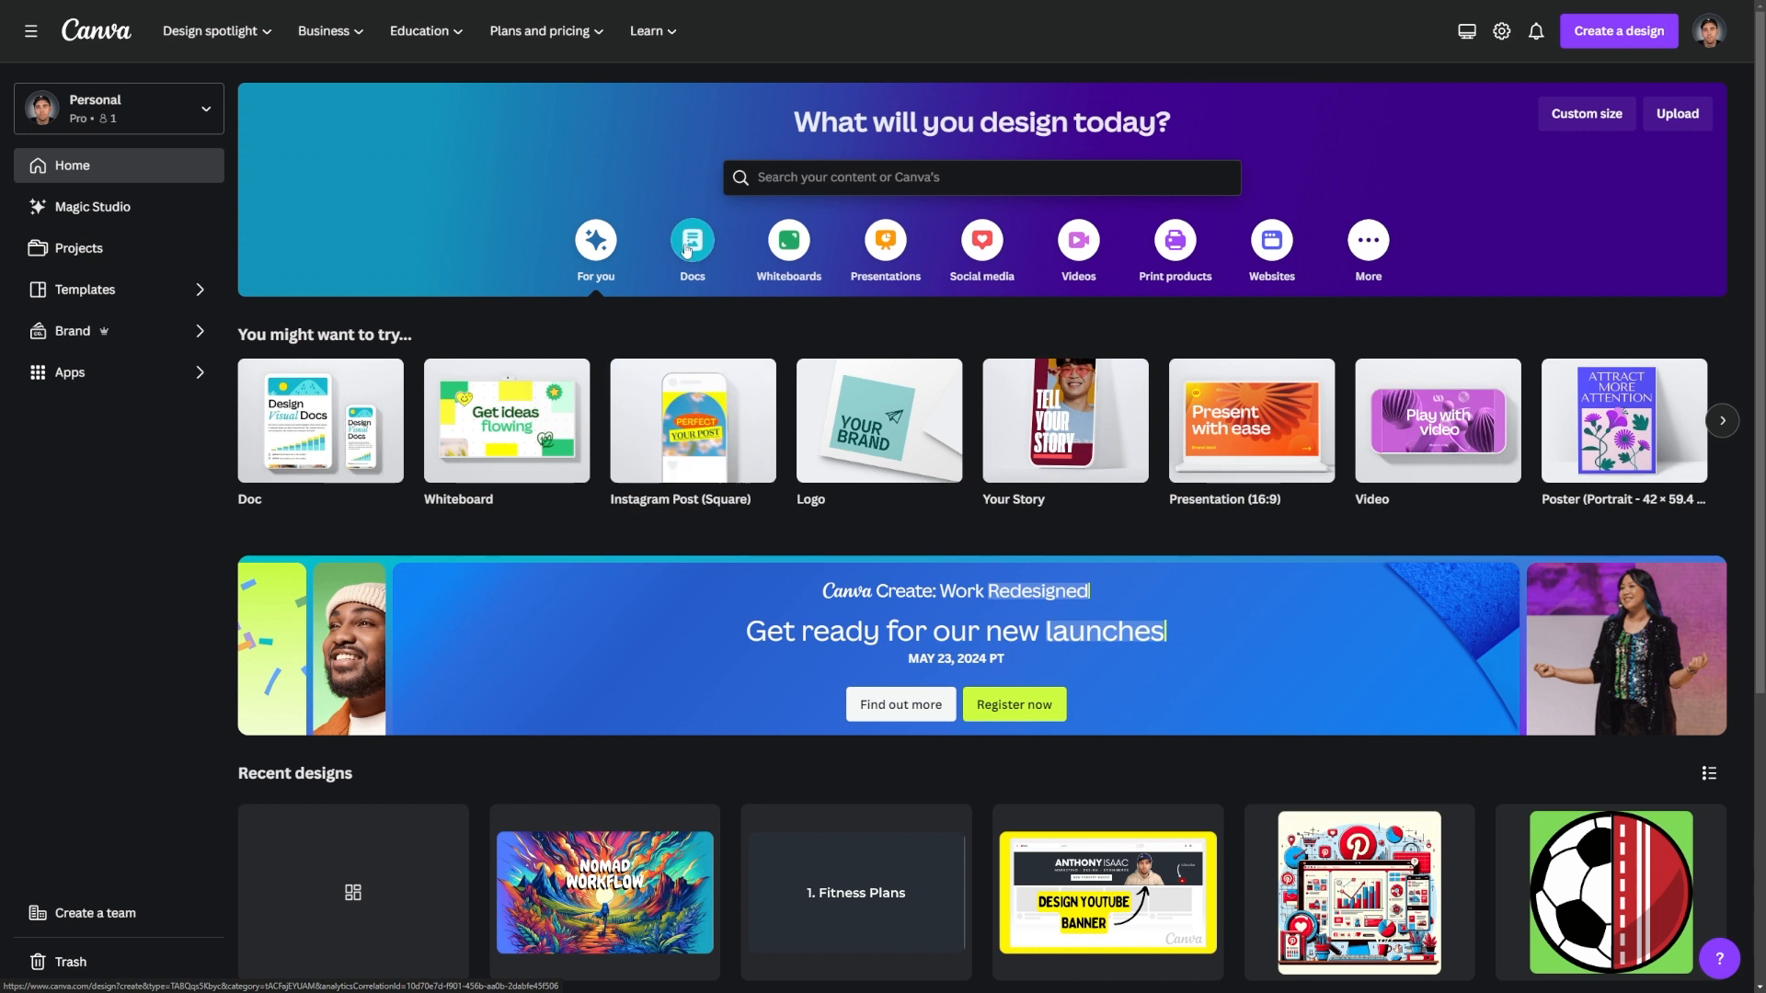
{"action": "left_click", "coordinate": [839, 184]}
{"action": "type", "text": "s"}
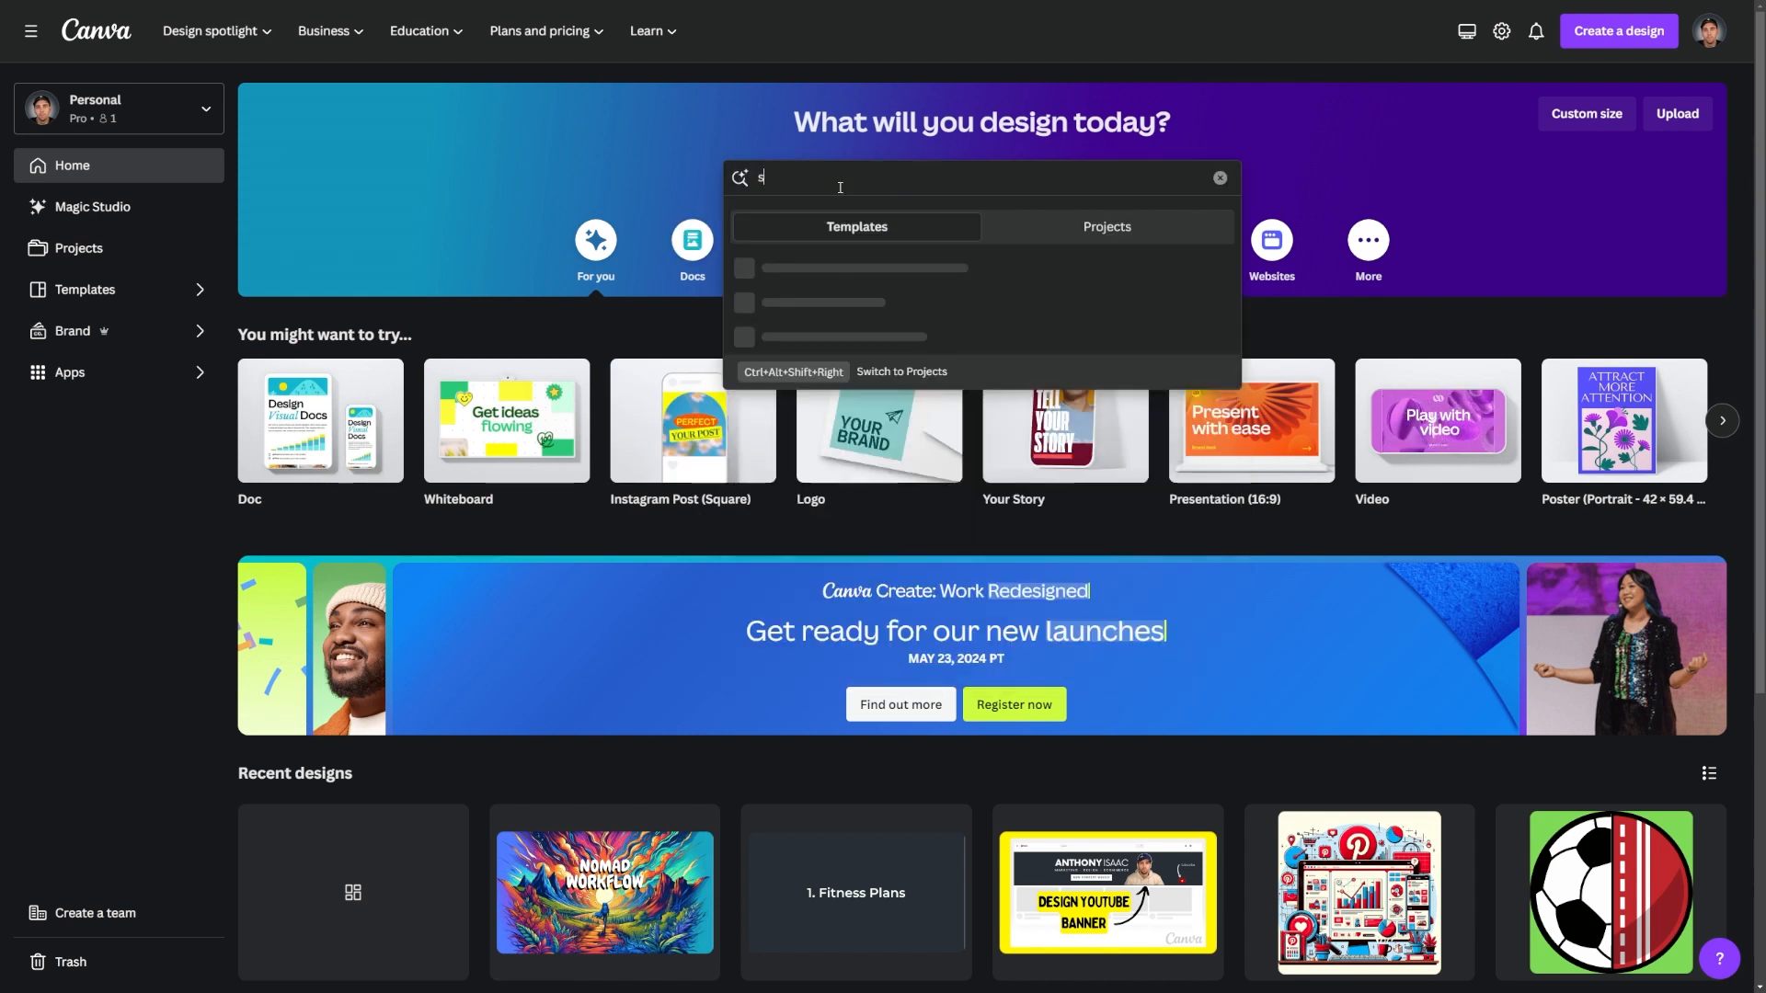
{"action": "type", "text": "ocial media"}
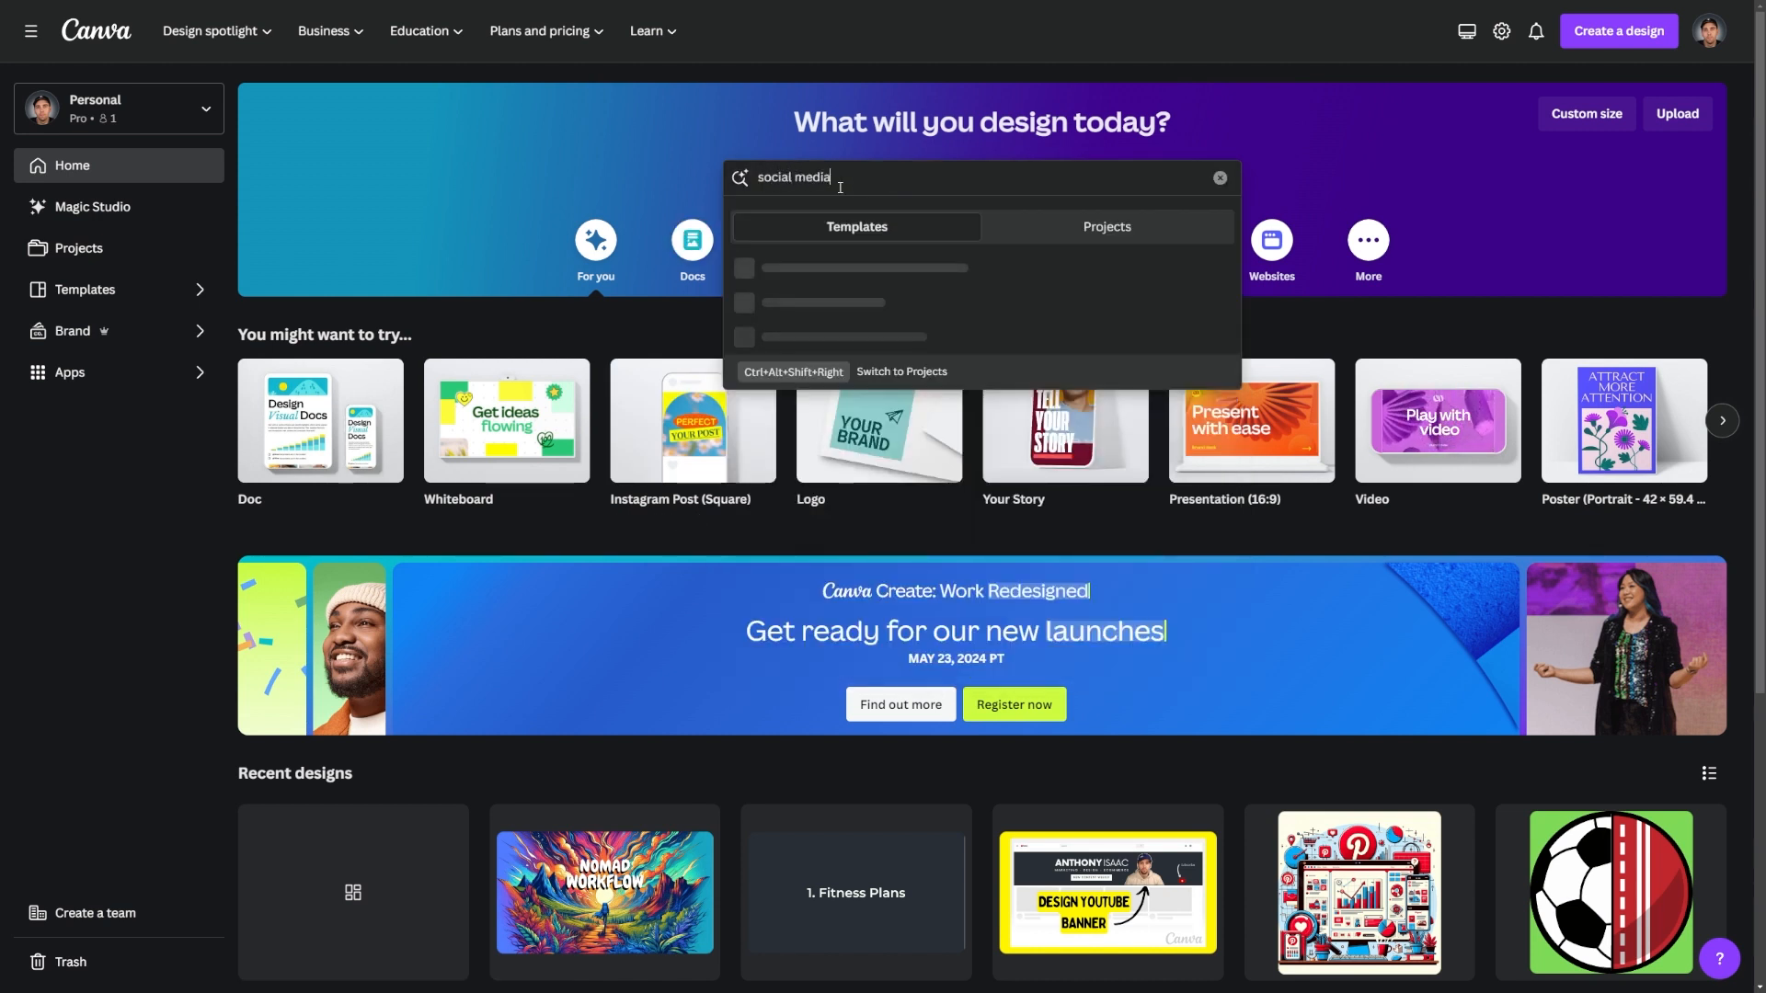
{"action": "key", "text": "Return"}
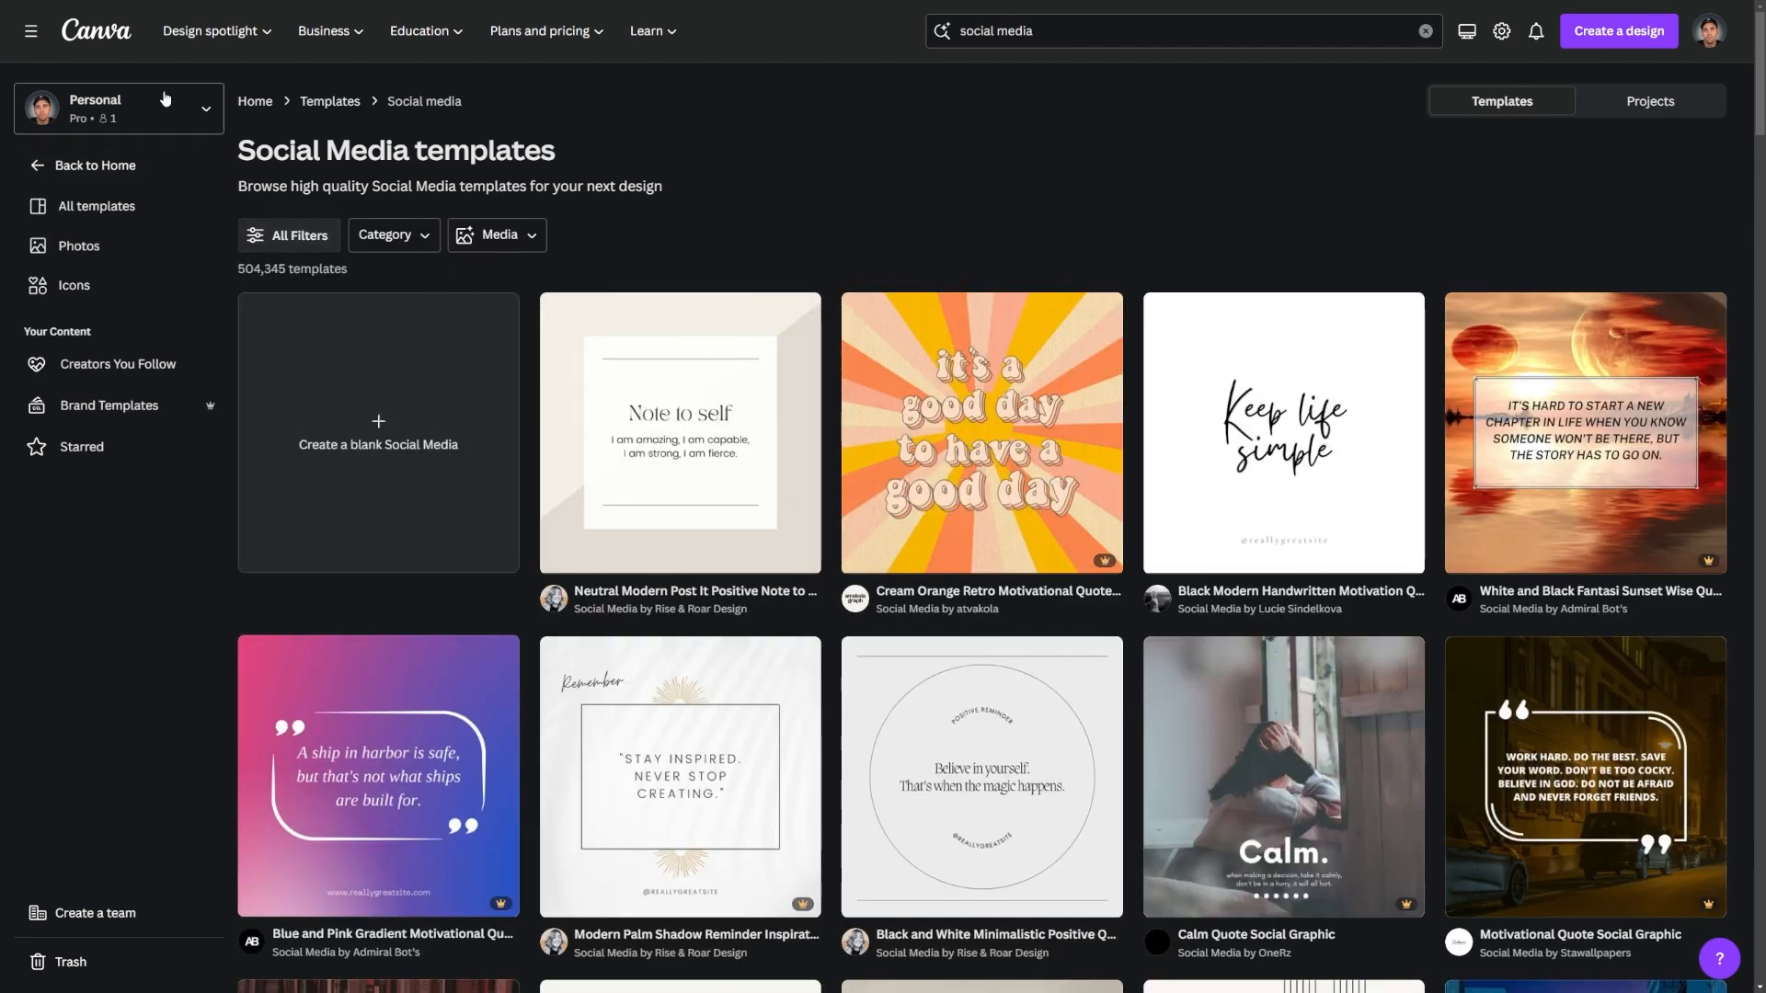
Return to the home page, choose Instagram Post (Square), and bring up the "daily marketing tips" design with nothing selected.
{"action": "left_click", "coordinate": [122, 44]}
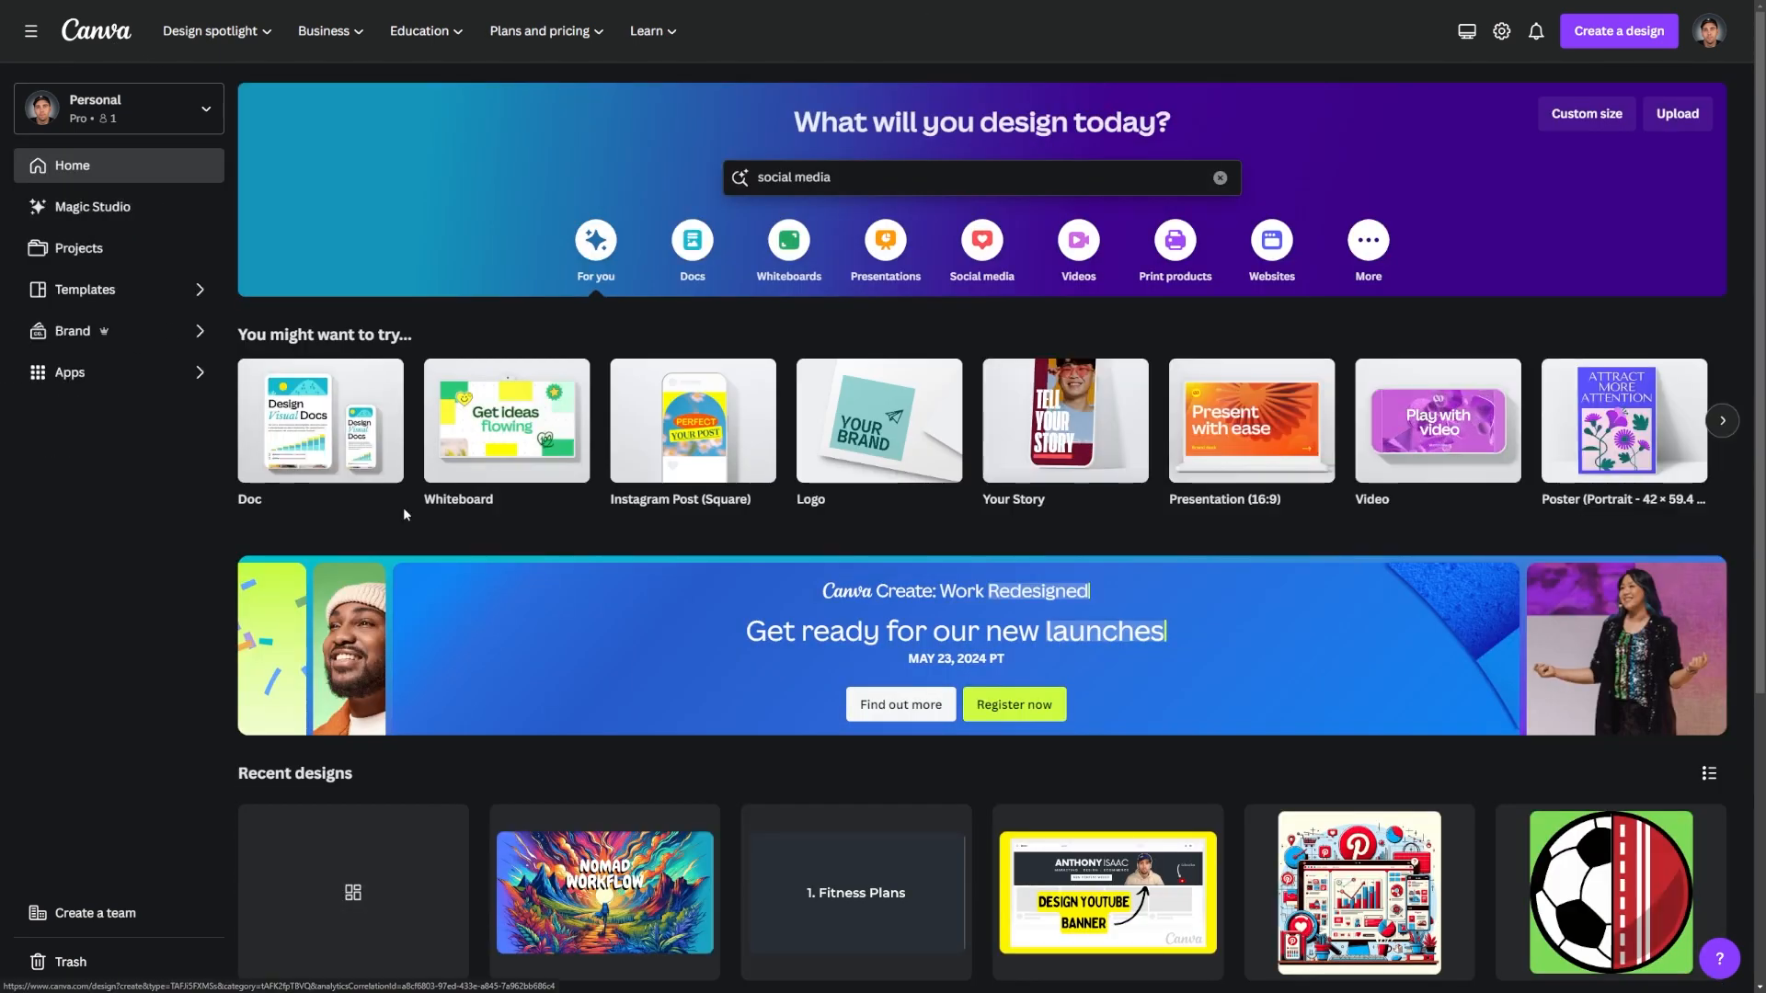
{"action": "left_click", "coordinate": [675, 436]}
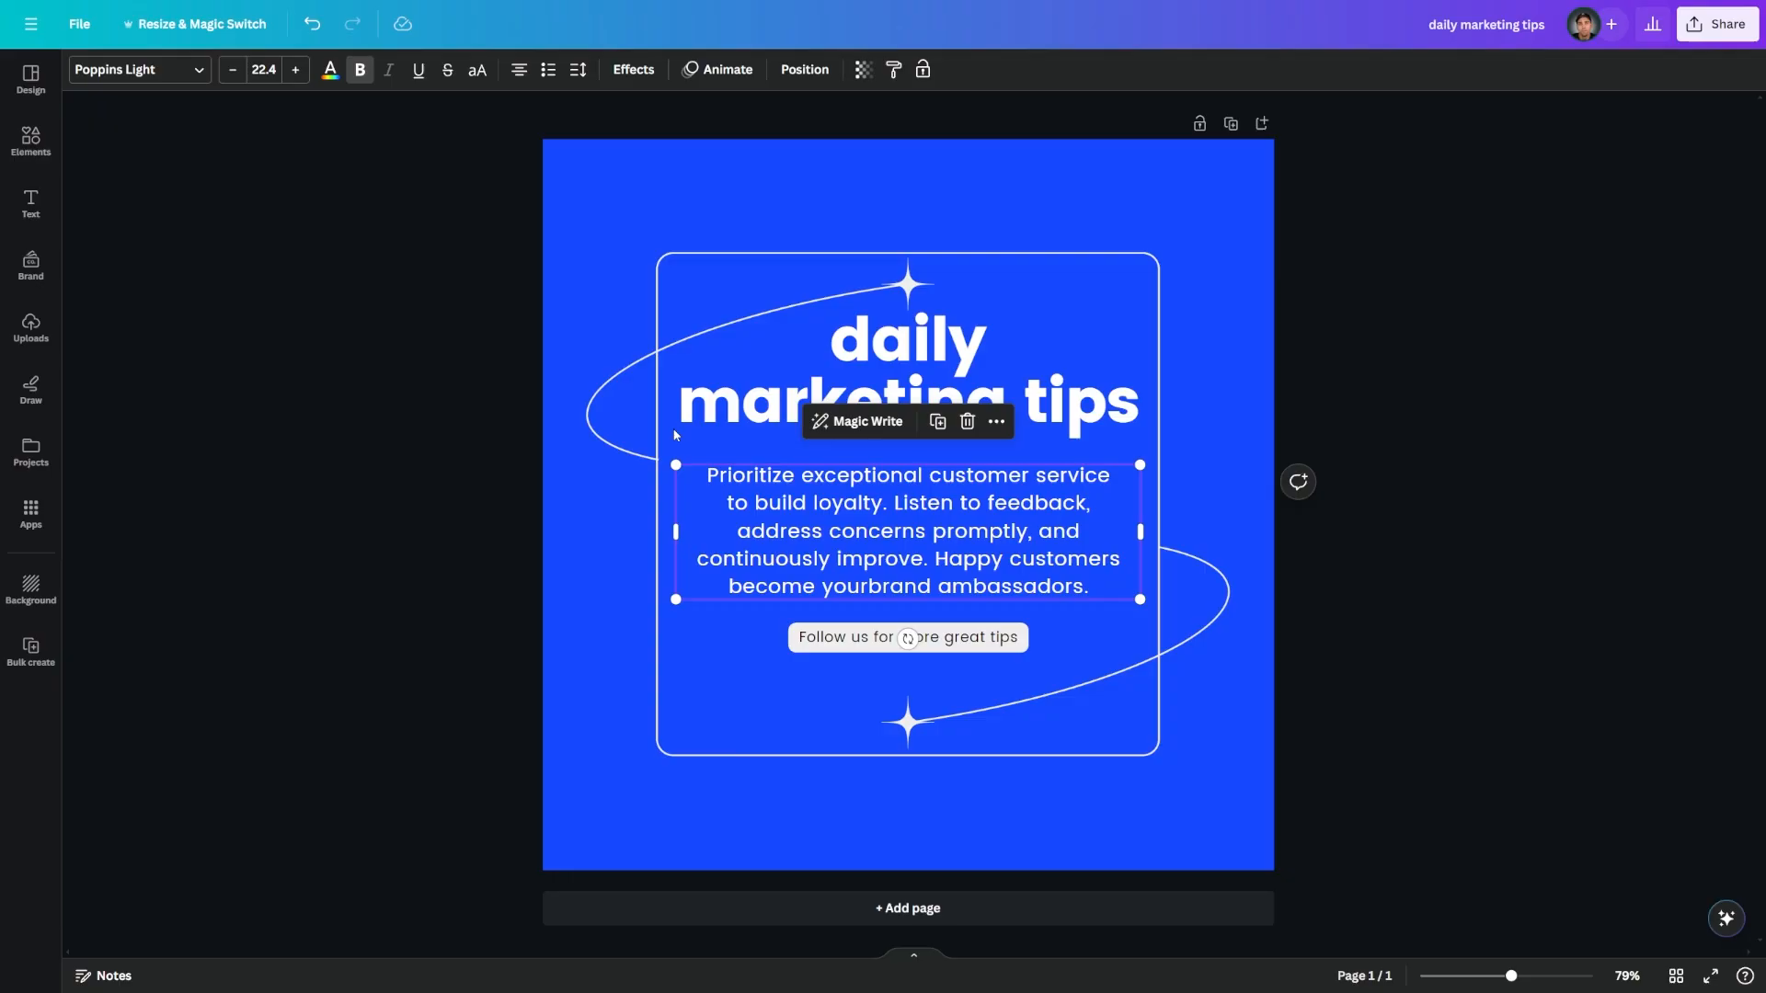
{"action": "left_click", "coordinate": [376, 432]}
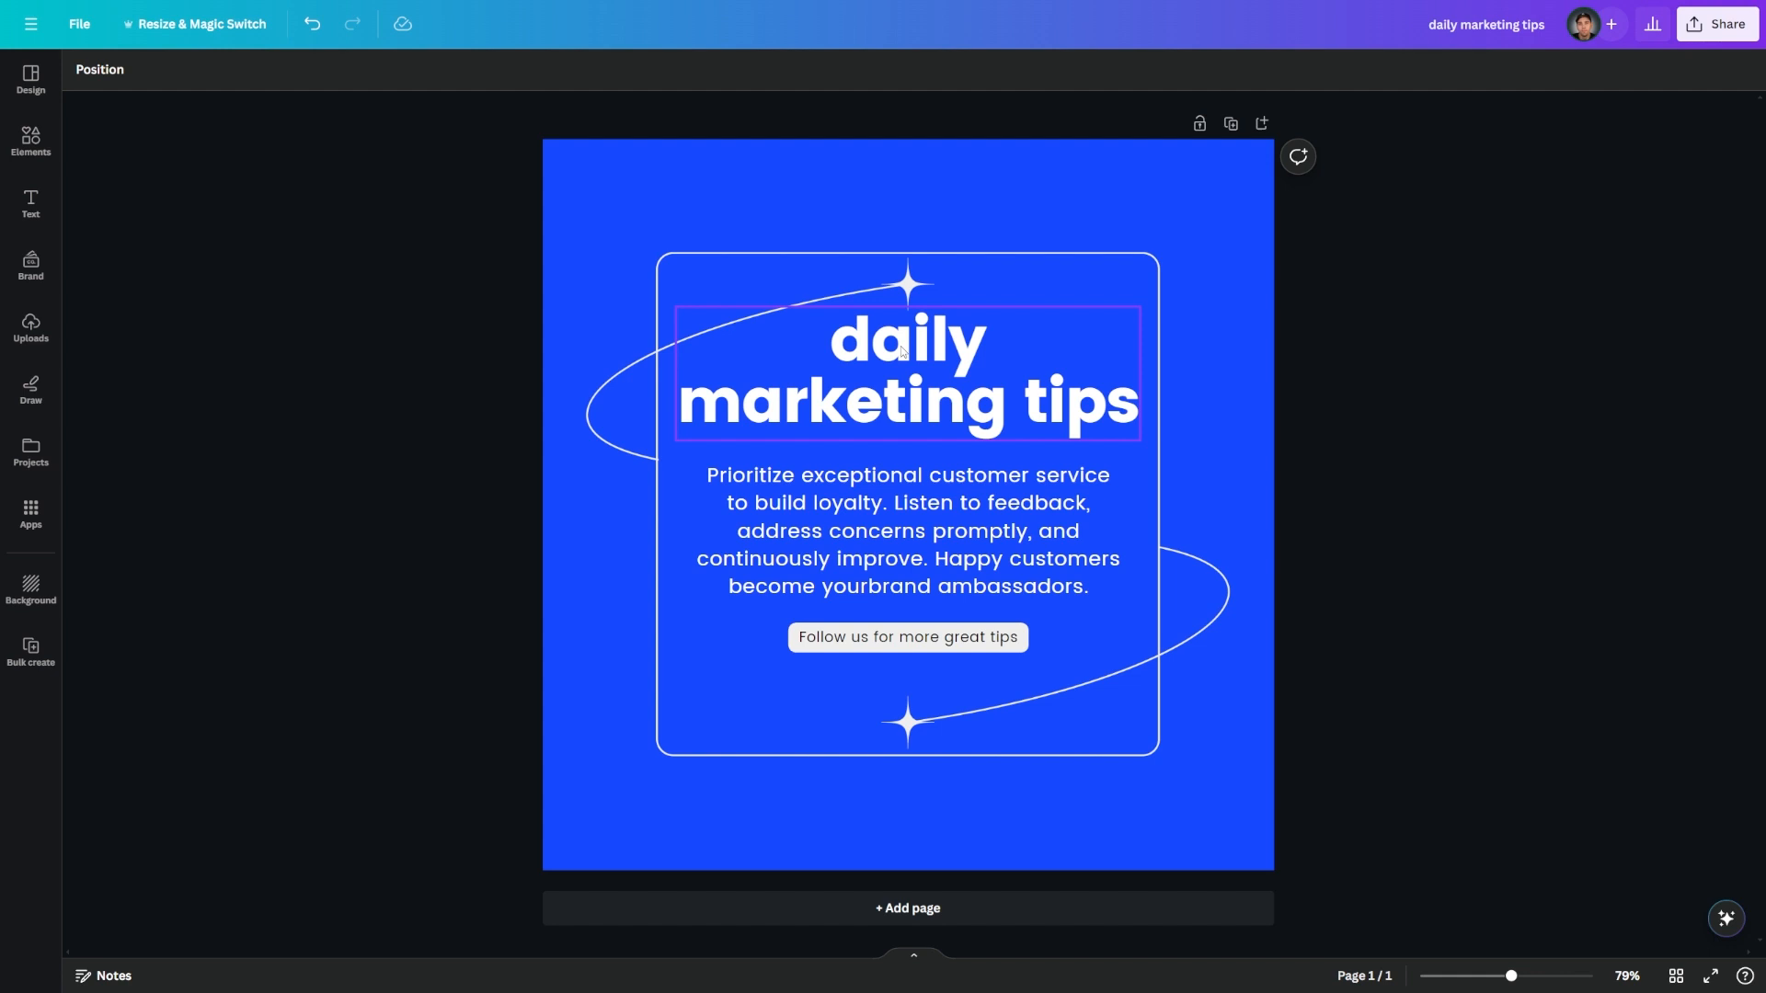
Shorten the tip text below the "daily marketing tips" heading by deleting everything after "address concerns".
{"action": "left_click", "coordinate": [883, 520]}
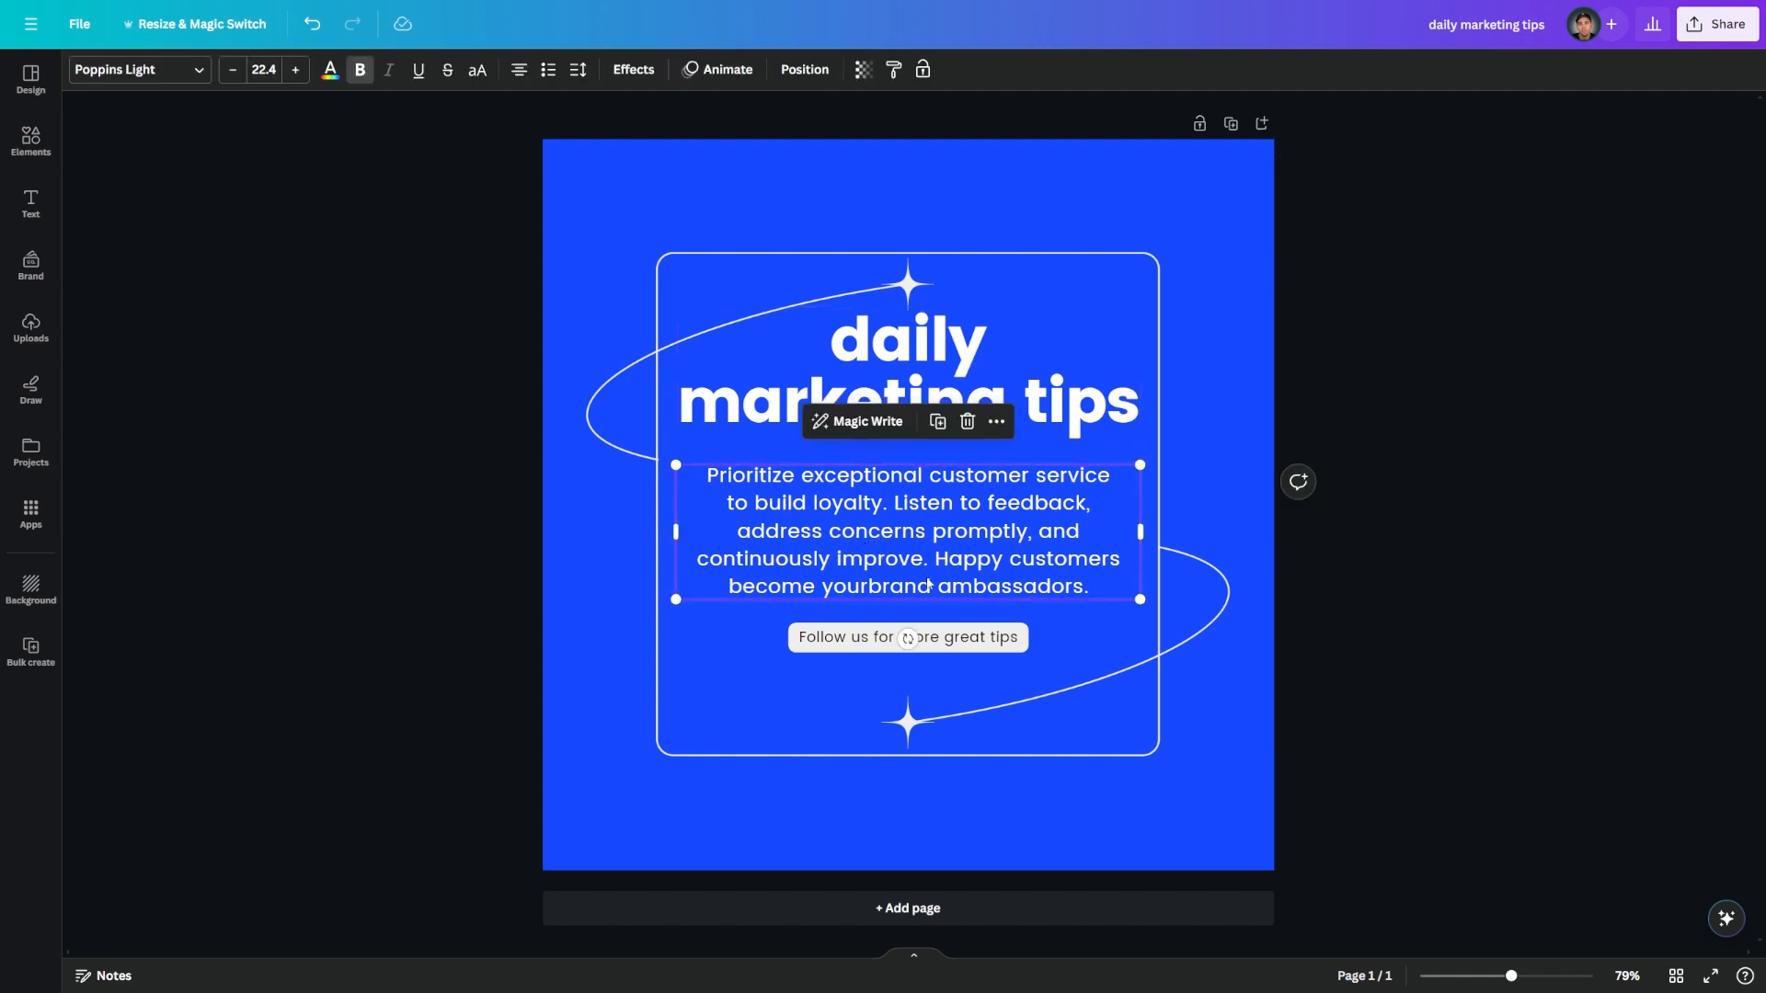
{"action": "left_click_drag", "start_coordinate": [1087, 587], "coordinate": [905, 528]}
{"action": "key", "text": "BackSpace"}
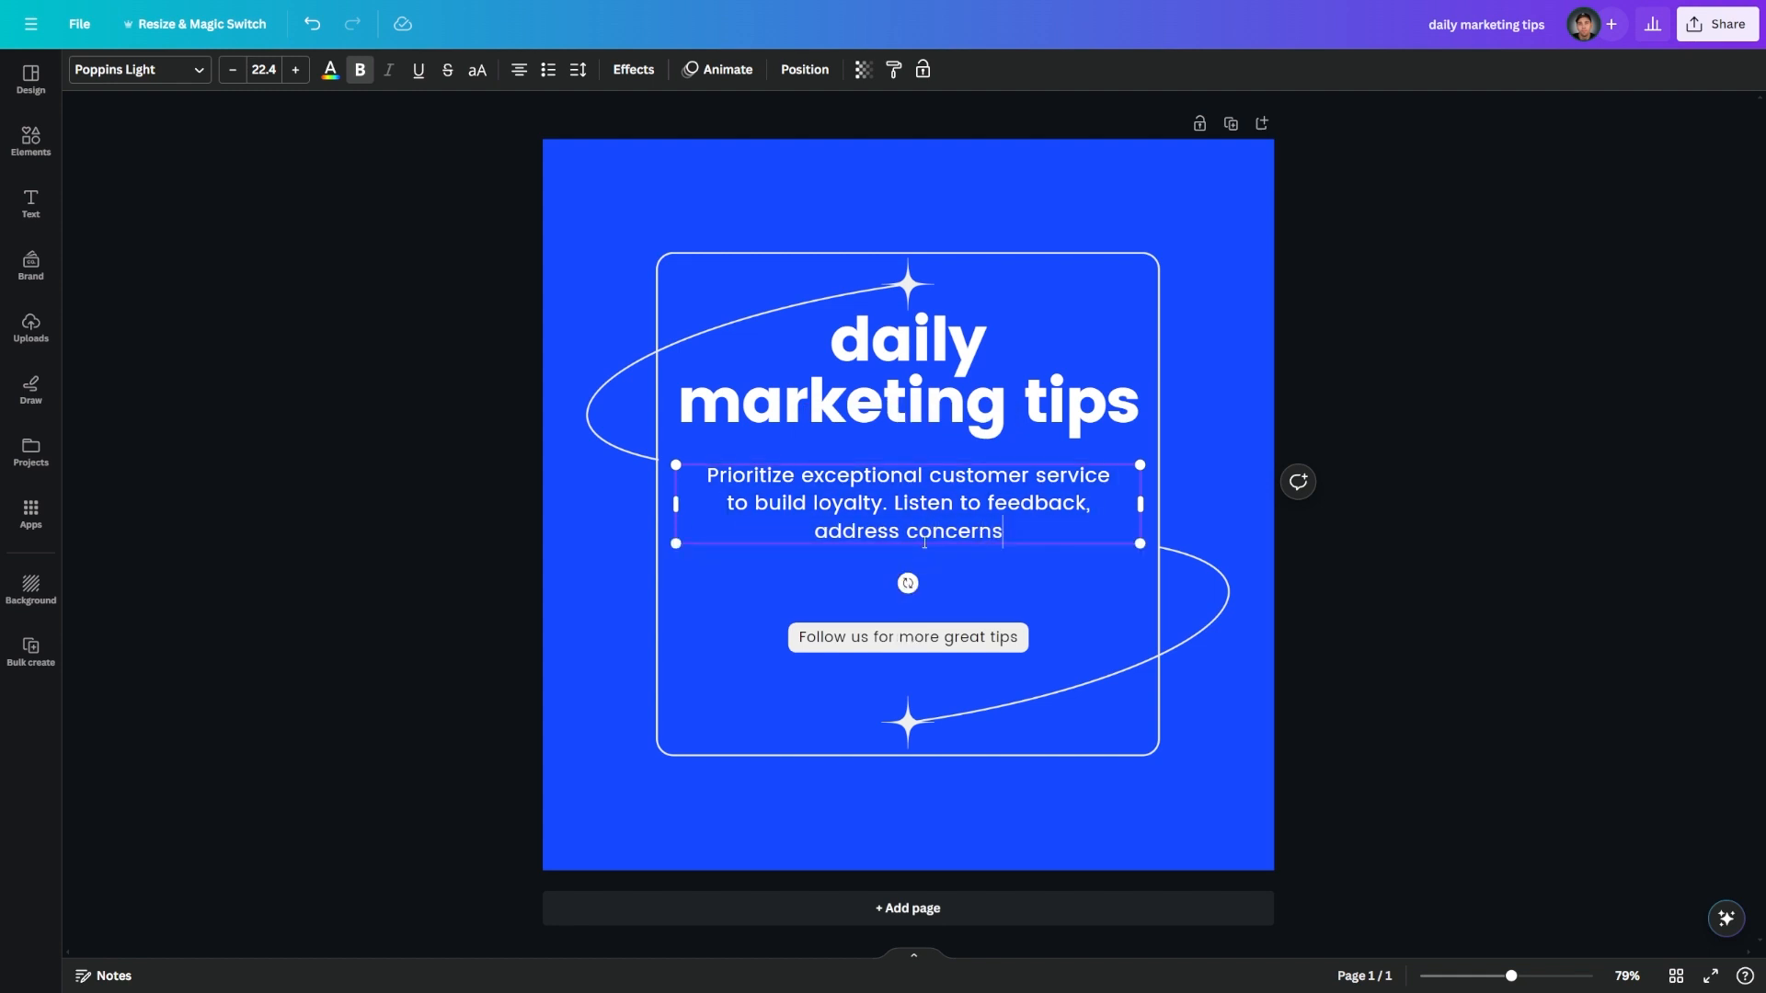
Increase the font size of the tip text to 29.4.
{"action": "left_click", "coordinate": [294, 70]}
{"action": "left_click", "coordinate": [294, 70]}
{"action": "left_click", "coordinate": [294, 70]}
{"action": "left_click", "coordinate": [294, 70]}
{"action": "left_click", "coordinate": [294, 70]}
{"action": "left_click", "coordinate": [294, 70]}
{"action": "left_click", "coordinate": [295, 70]}
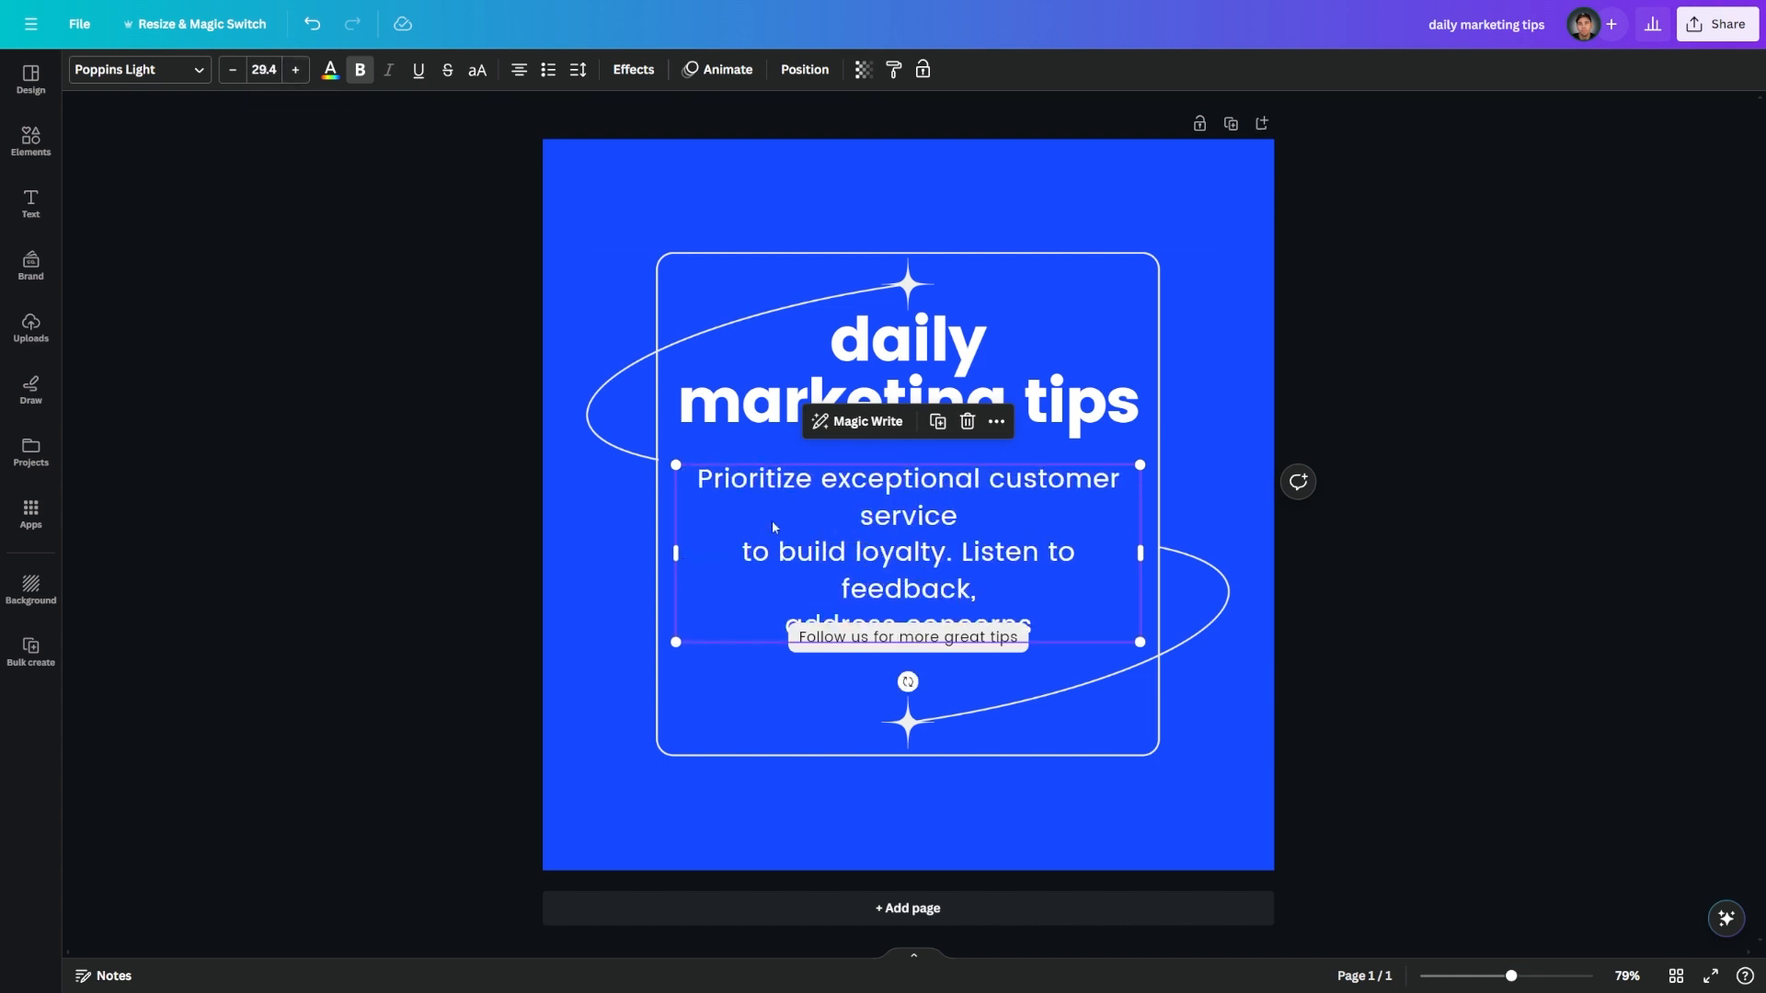
Narrow the tip text box until the text fits on four lines, and remove the line break before "address".
{"action": "left_click", "coordinate": [850, 511]}
{"action": "left_click_drag", "start_coordinate": [1141, 550], "coordinate": [1064, 552]}
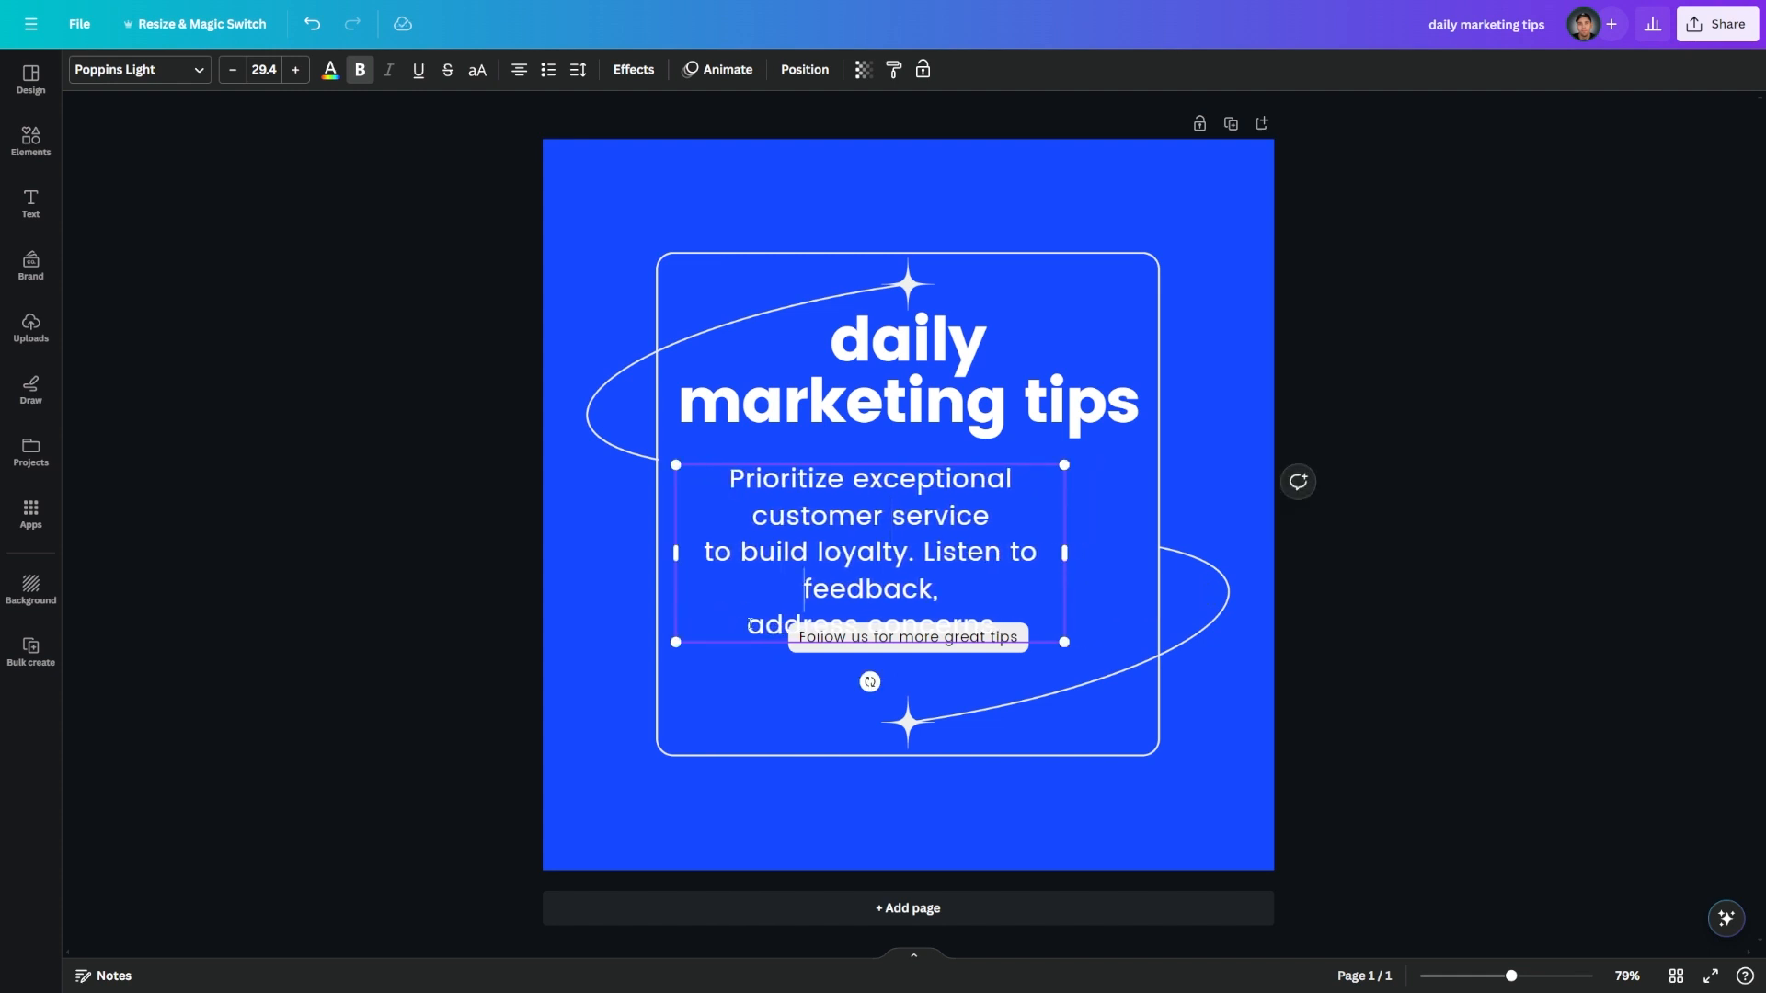
{"action": "left_click", "coordinate": [747, 621]}
{"action": "key", "text": "BackSpace"}
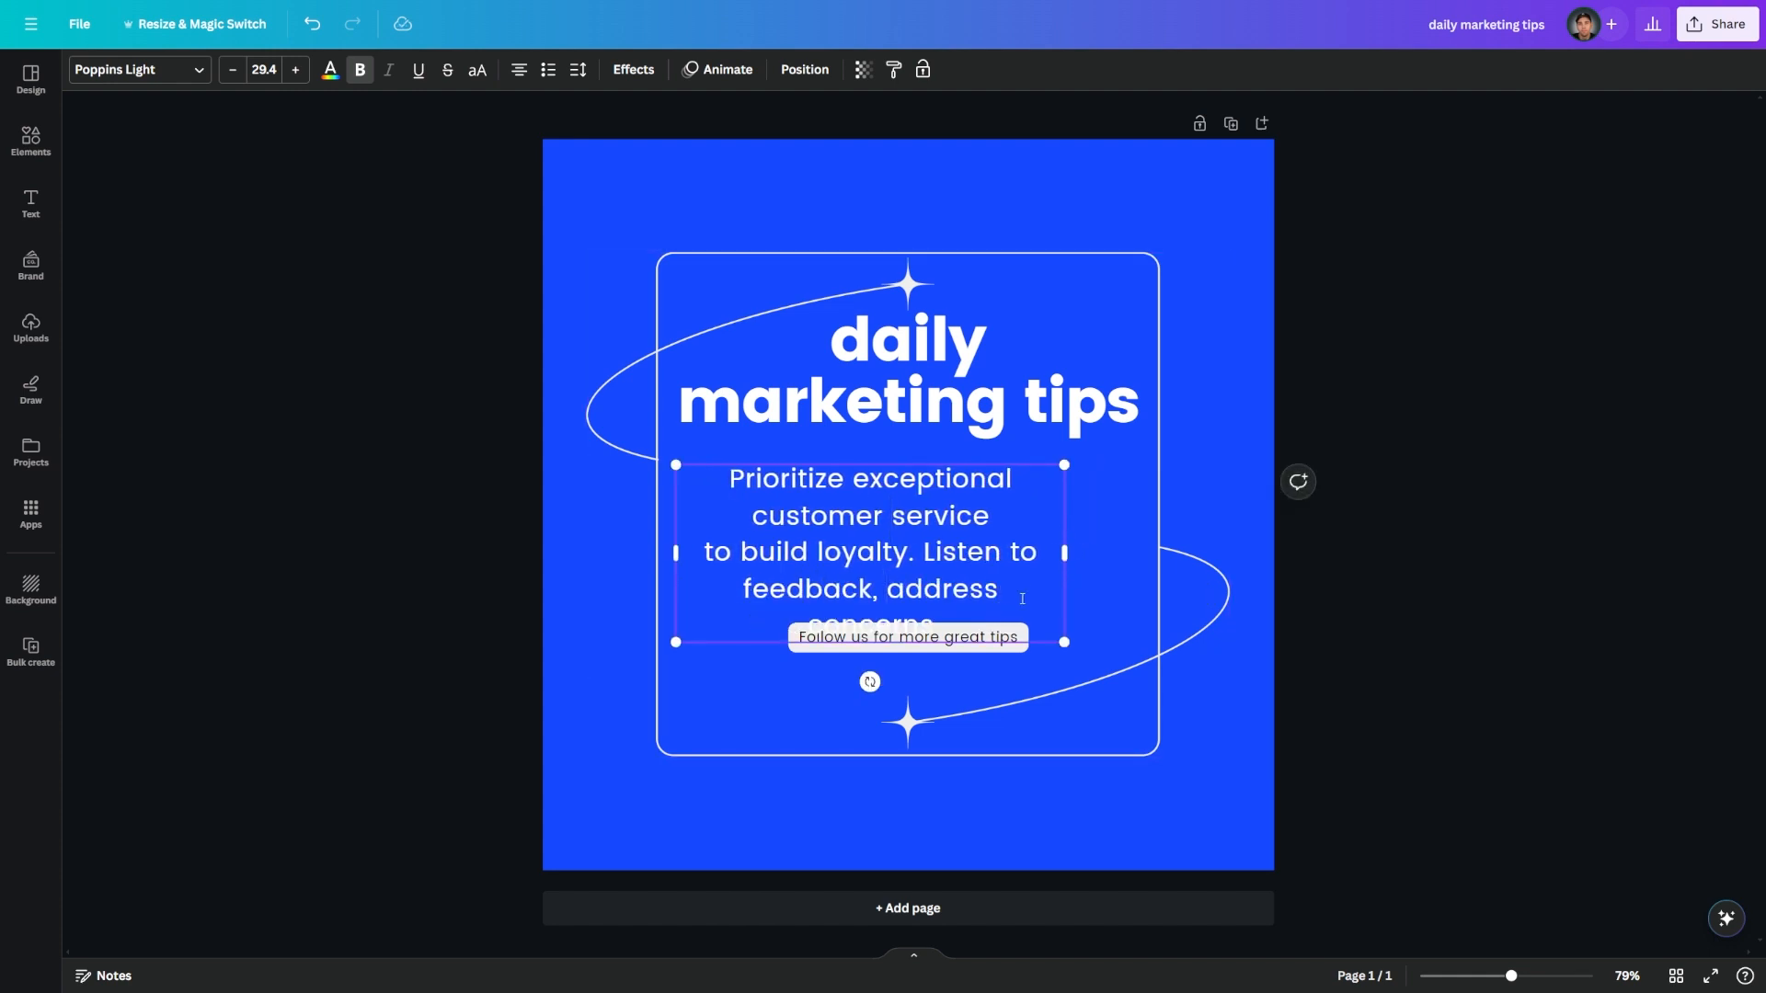
{"action": "mouse_move", "coordinate": [1066, 550]}
{"action": "left_mouse_down"}
{"action": "mouse_move", "coordinate": [1116, 551]}
{"action": "mouse_move", "coordinate": [1097, 552]}
{"action": "left_mouse_up"}
Centre the tip text under the heading and move the "Follow us for more great tips" label down, leaving space between them.
{"action": "left_click", "coordinate": [581, 521]}
{"action": "left_click_drag", "start_coordinate": [881, 556], "coordinate": [901, 543]}
{"action": "left_click", "coordinate": [386, 515]}
{"action": "left_click_drag", "start_coordinate": [863, 629], "coordinate": [863, 667]}
{"action": "left_click_drag", "start_coordinate": [896, 525], "coordinate": [896, 536]}
{"action": "left_click", "coordinate": [350, 505]}
Change the font of the tip text to Poppins Medium.
{"action": "left_click", "coordinate": [908, 562]}
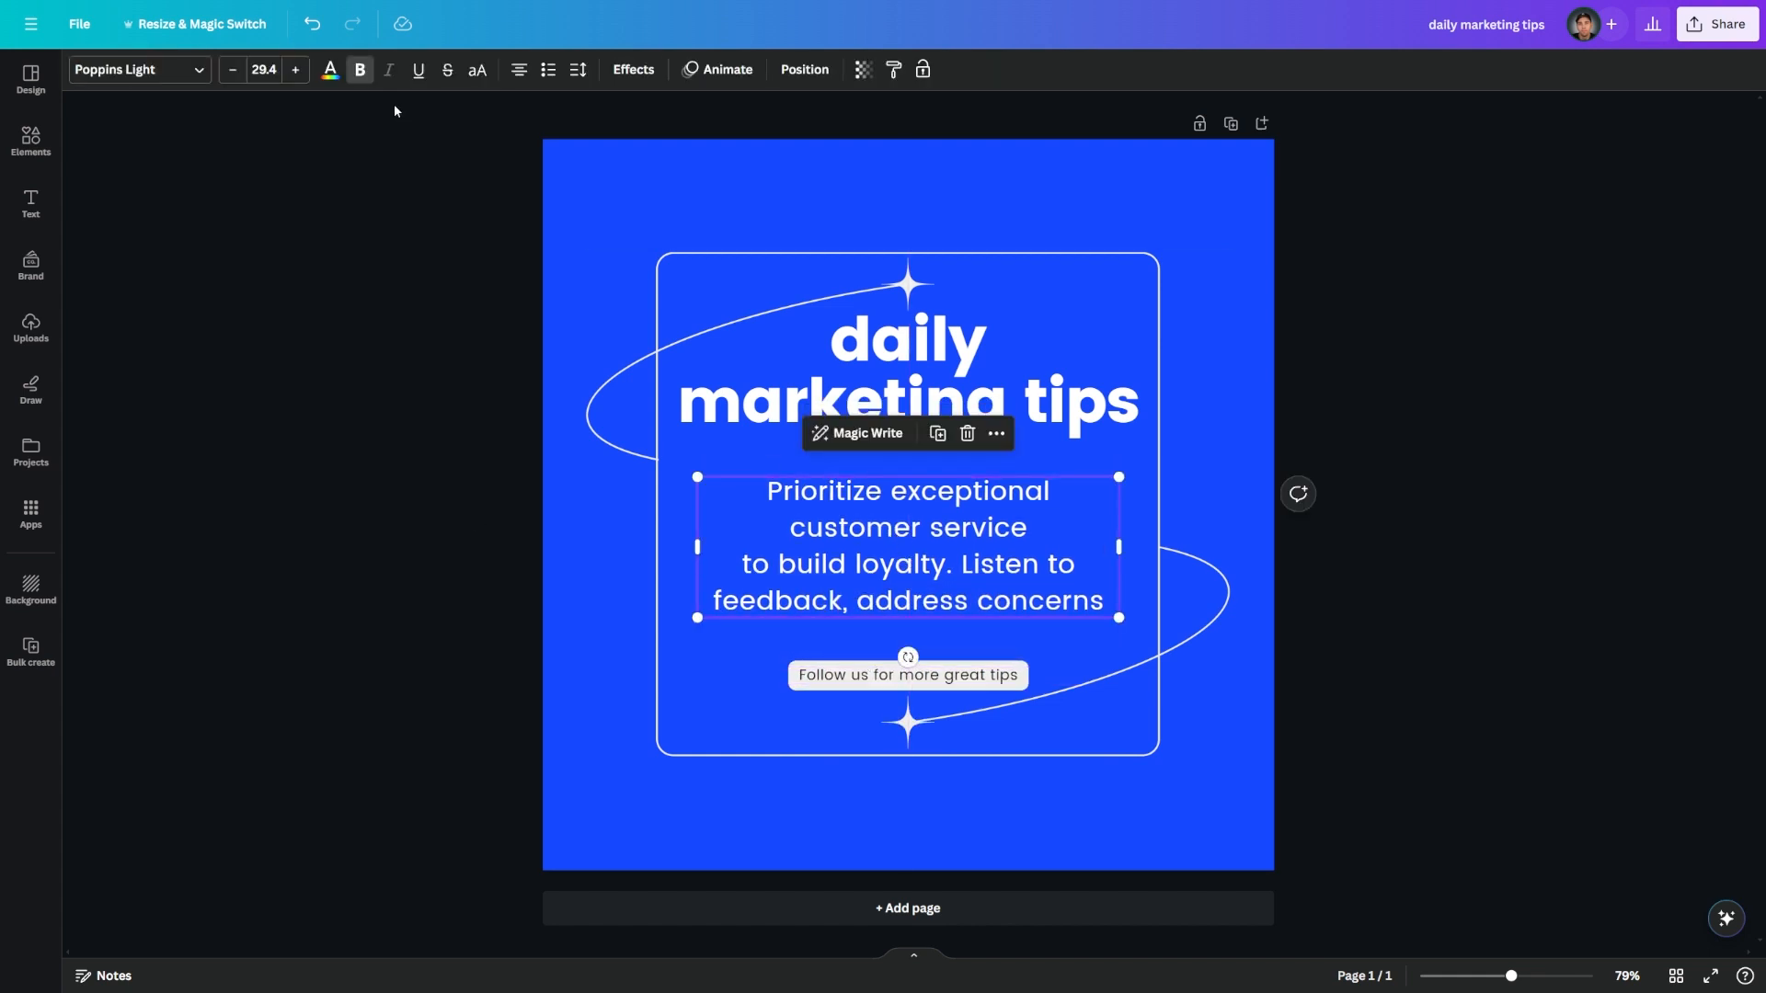
{"action": "left_click", "coordinate": [175, 69]}
{"action": "left_click", "coordinate": [85, 272]}
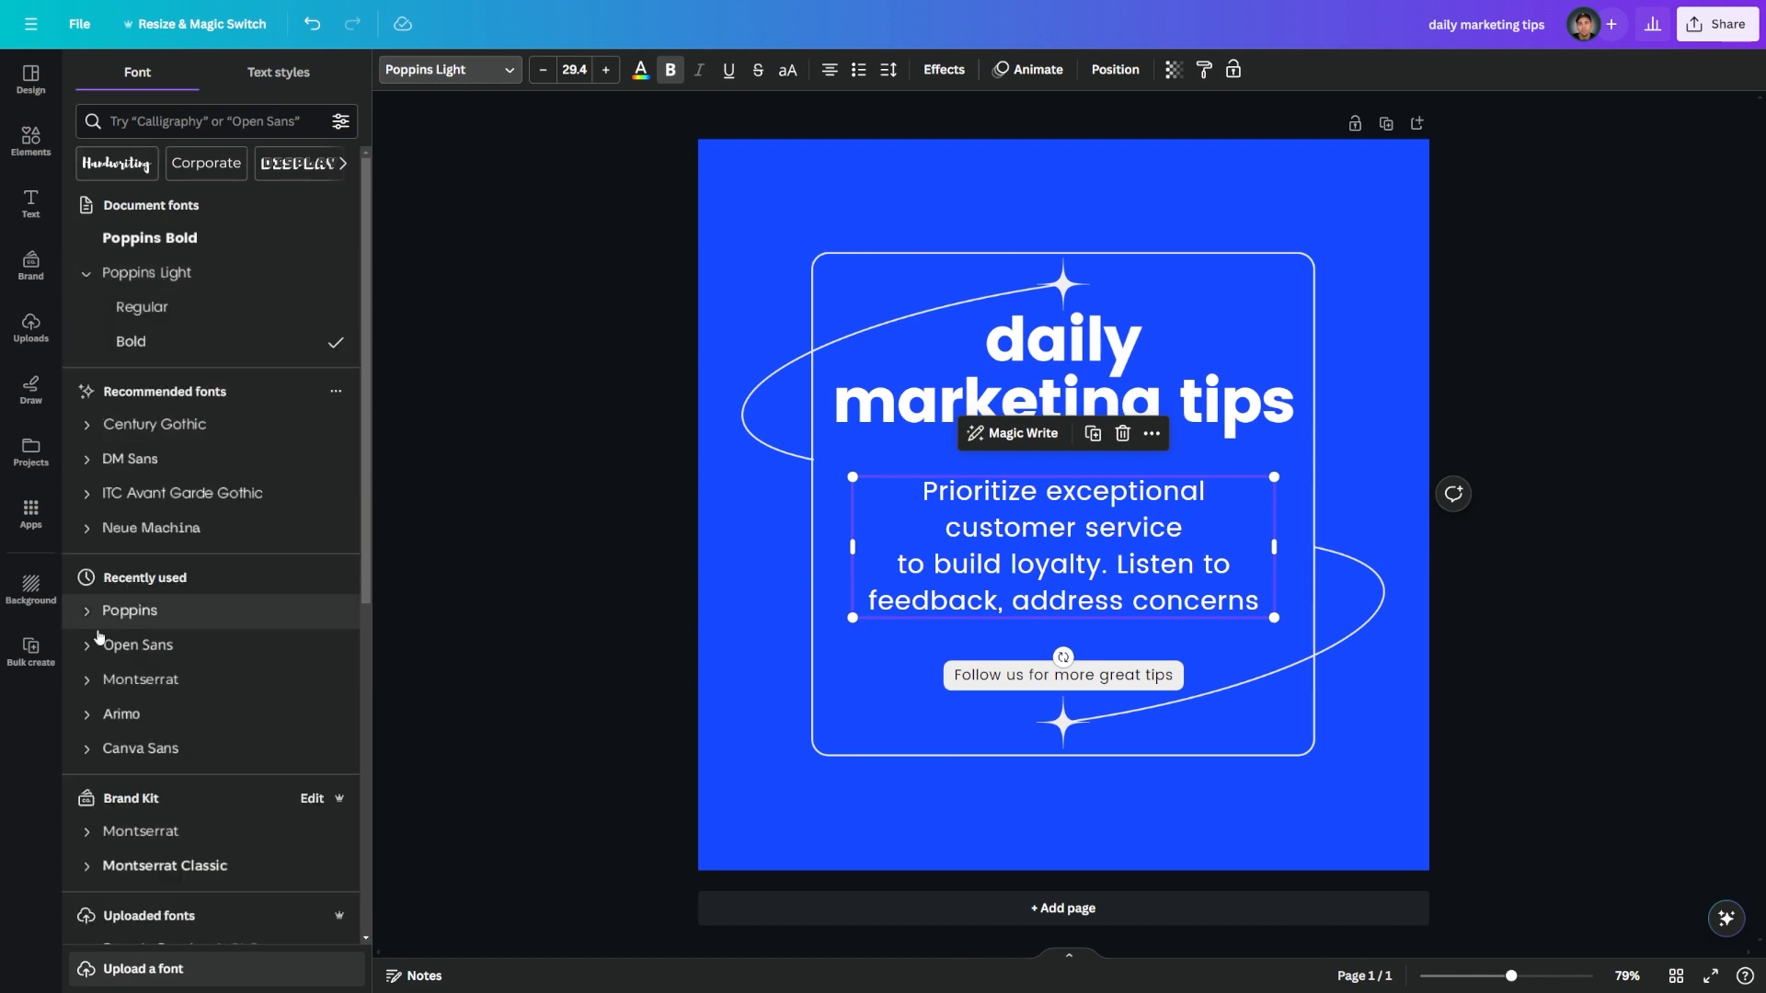
{"action": "left_click", "coordinate": [138, 609]}
{"action": "scroll", "coordinate": [147, 588], "scroll_direction": "down", "scroll_amount": 3}
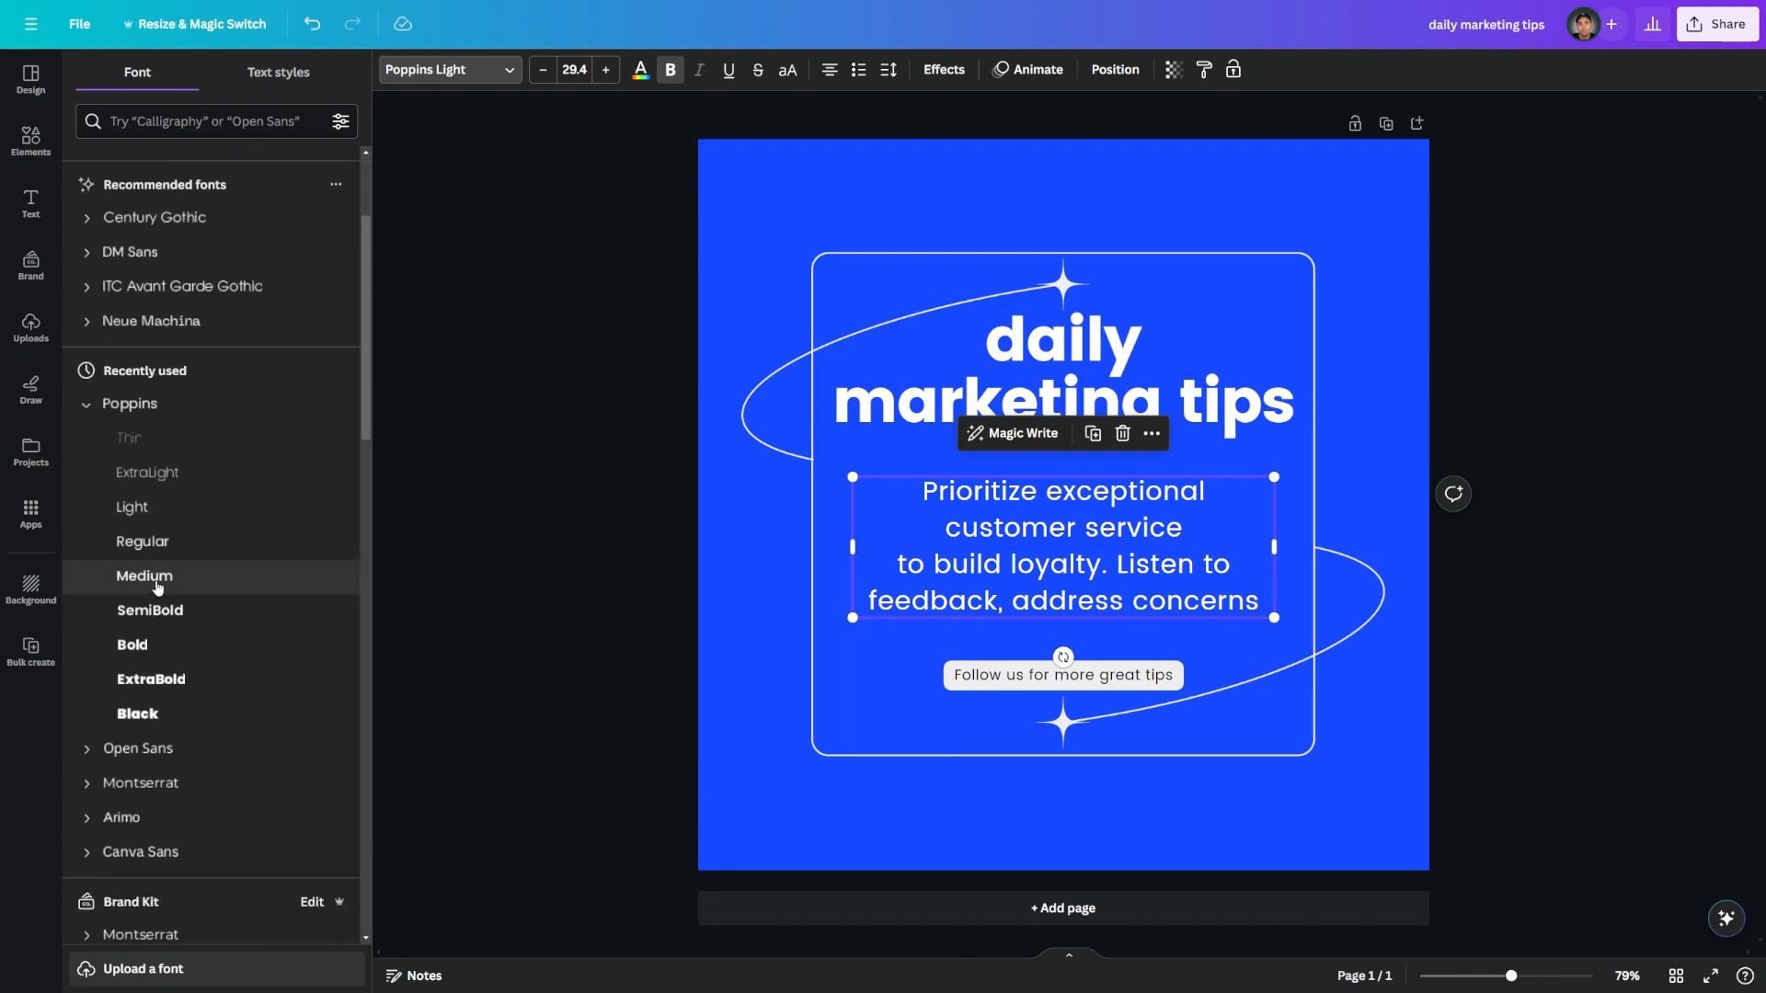
{"action": "left_click", "coordinate": [158, 583]}
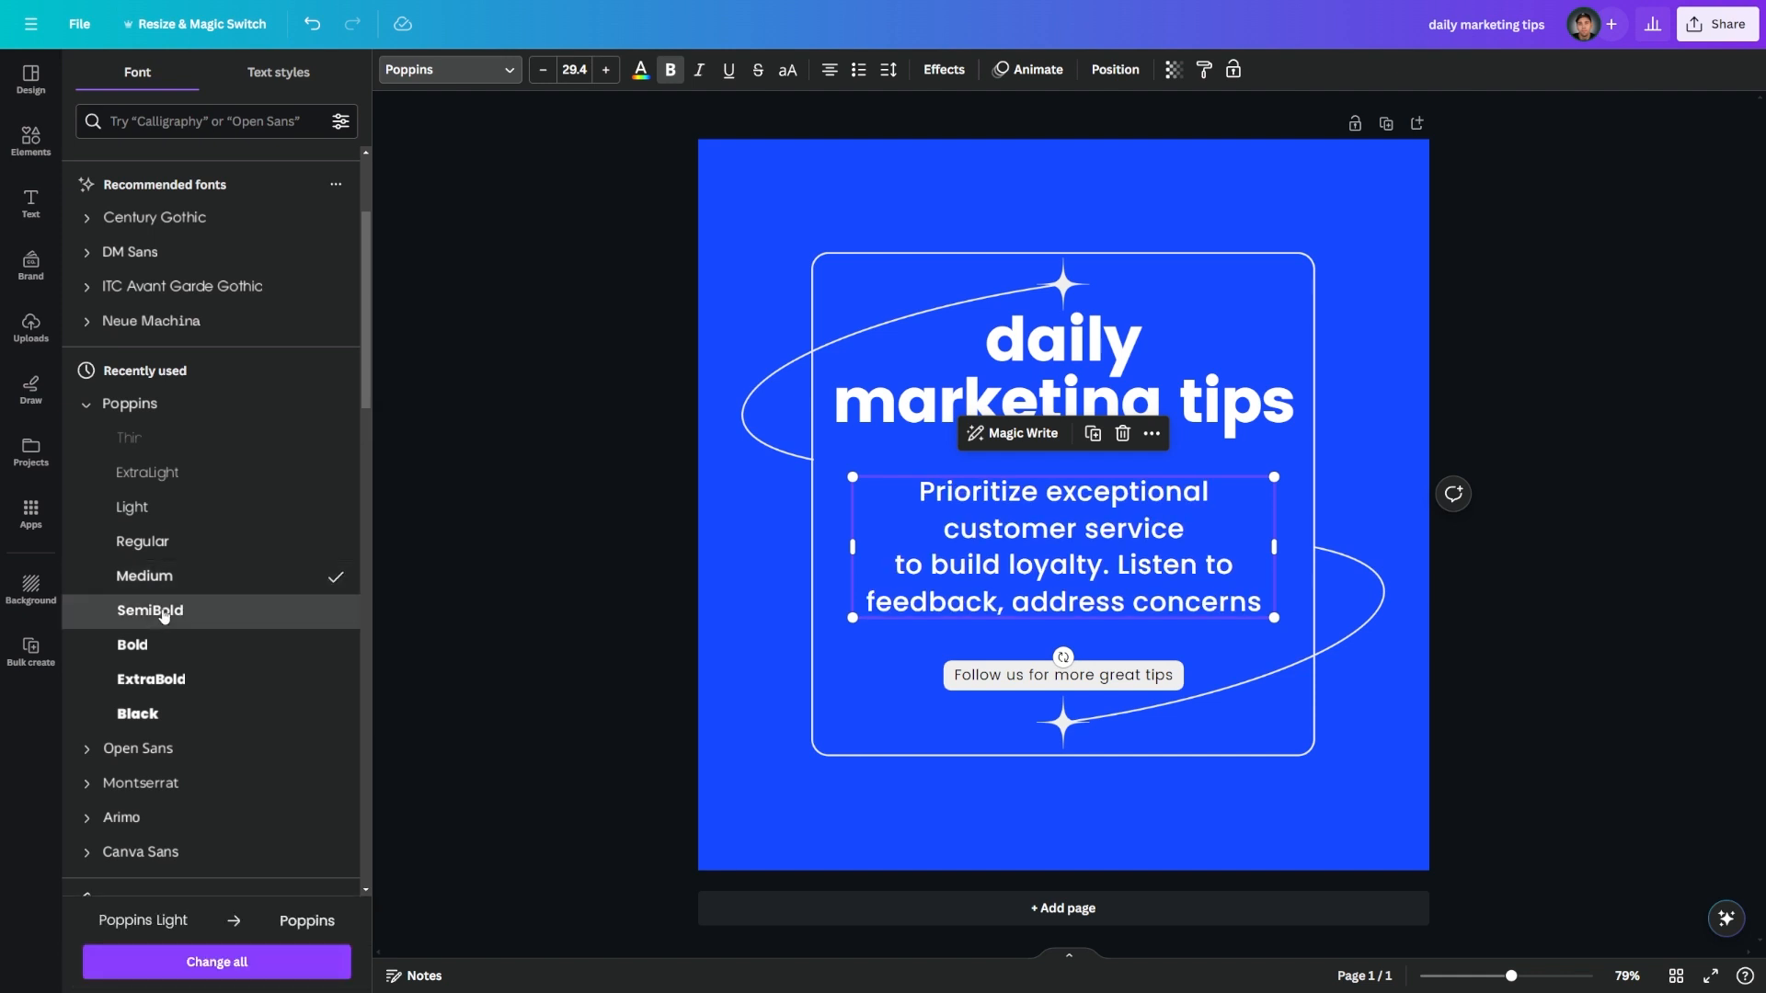